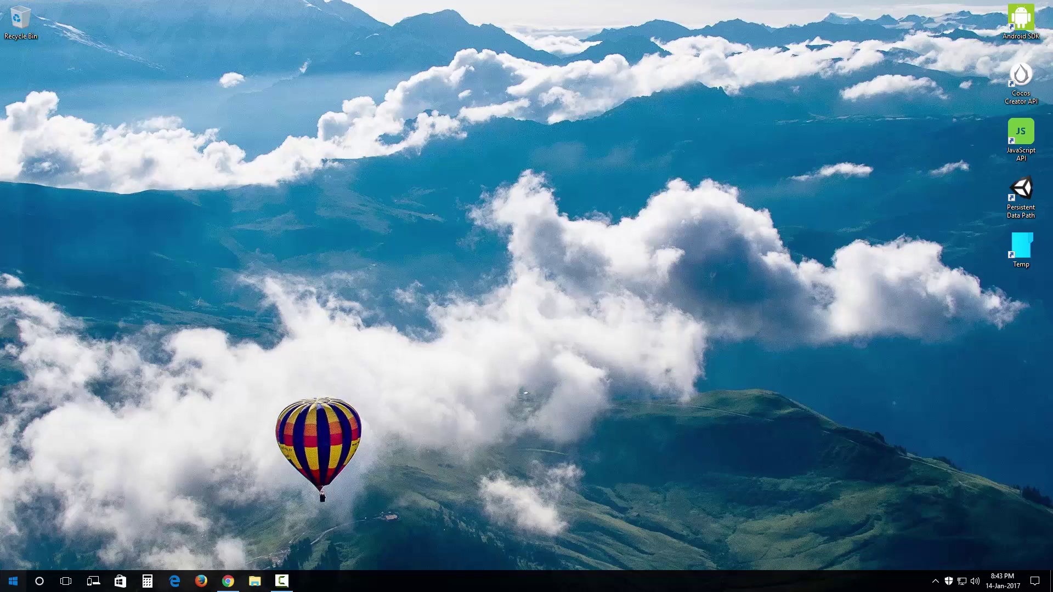
Create a new Hello World project named Demo in D:\Documents\CocosCreator\Projects.
left_click(720, 311)
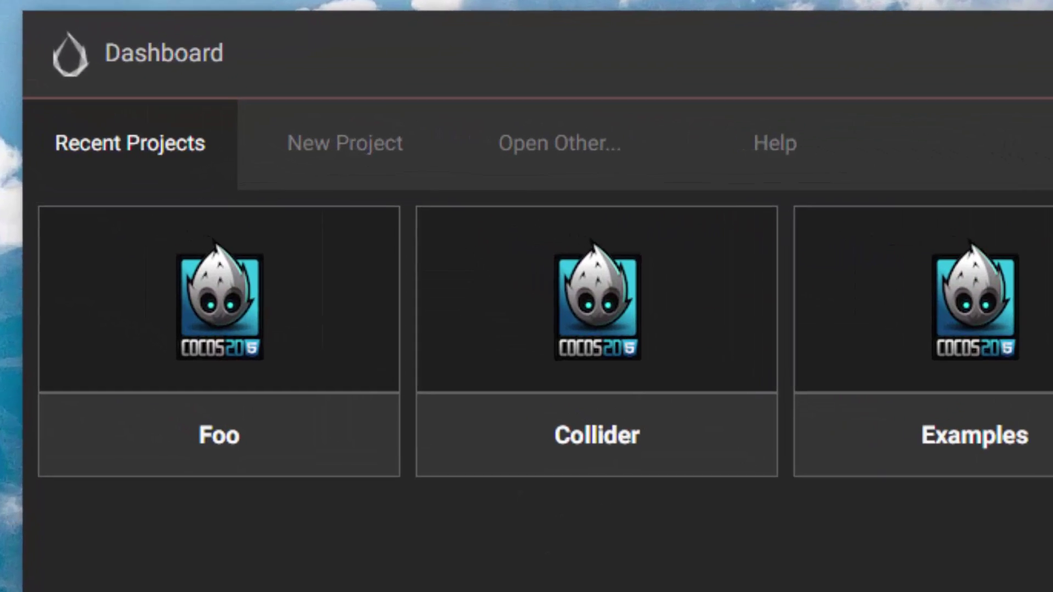
left_click(331, 153)
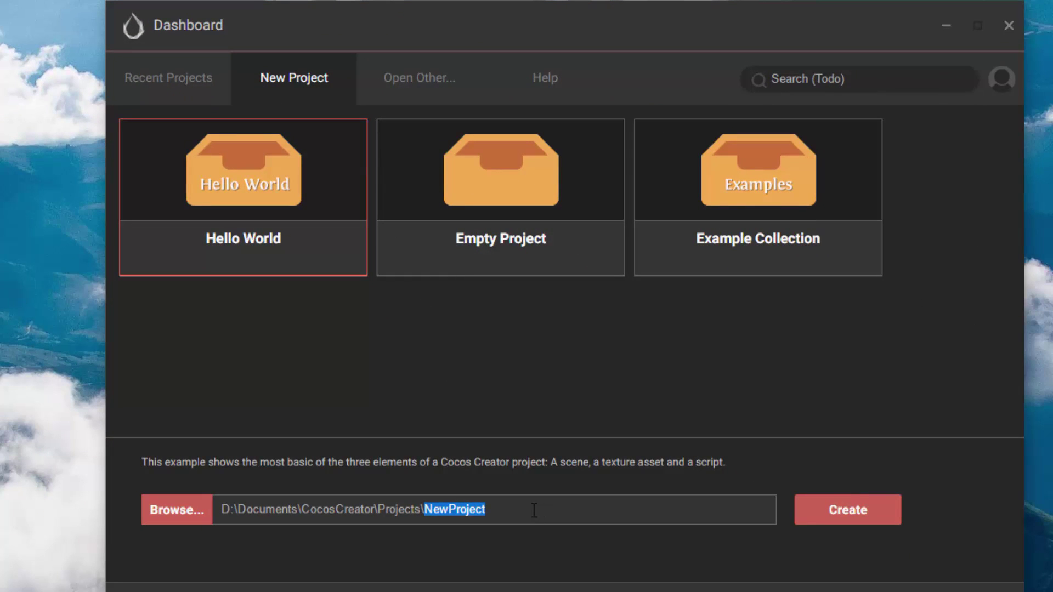
left_click(514, 509)
left_click_drag(513, 510, 425, 501)
type("Demo")
left_click(848, 513)
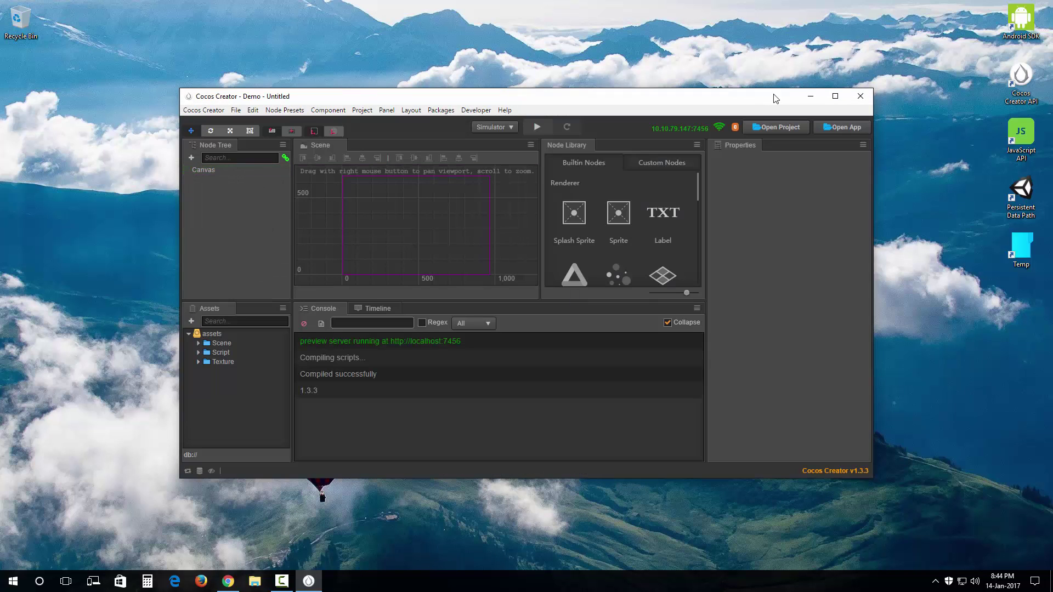
Maximize the editor window and enlarge the Scene area by shrinking the Node Library, Console, Node Tree, Assets and Properties areas.
left_click(835, 96)
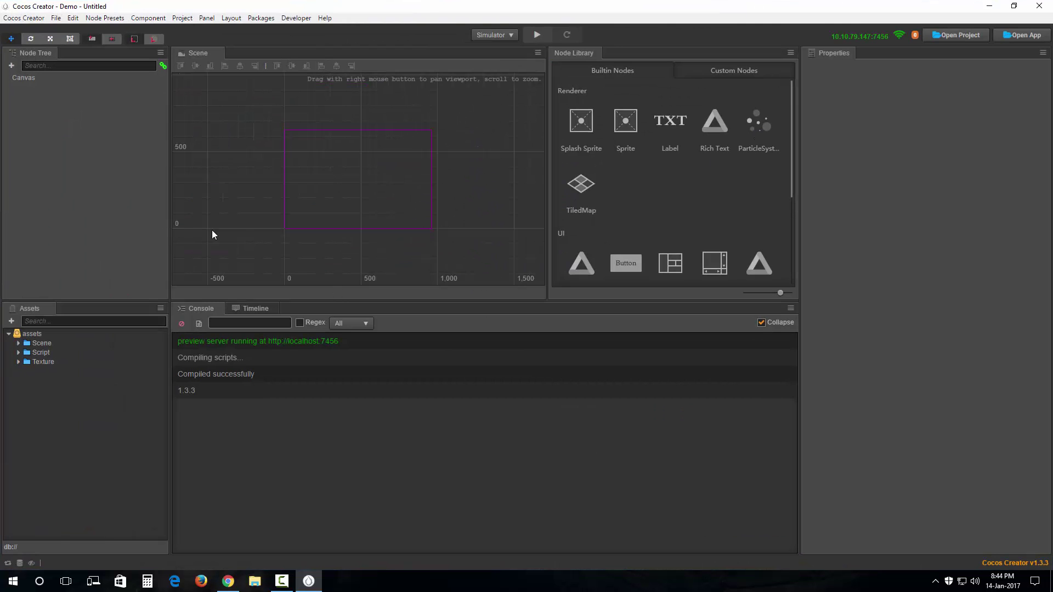
right_click_drag(454, 241, 461, 237)
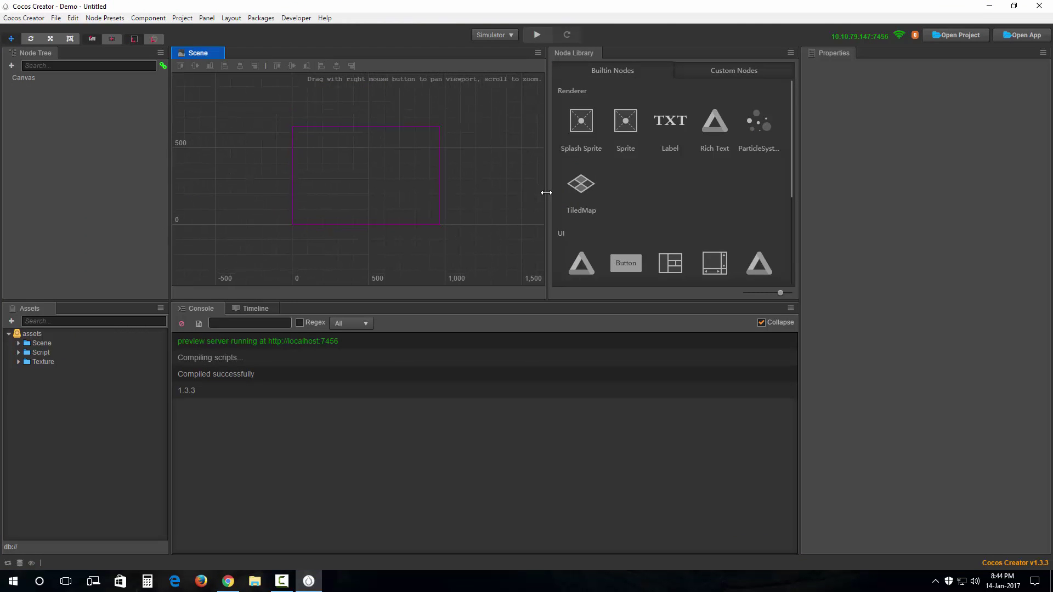
left_click_drag(546, 192, 689, 192)
left_click_drag(481, 300, 481, 445)
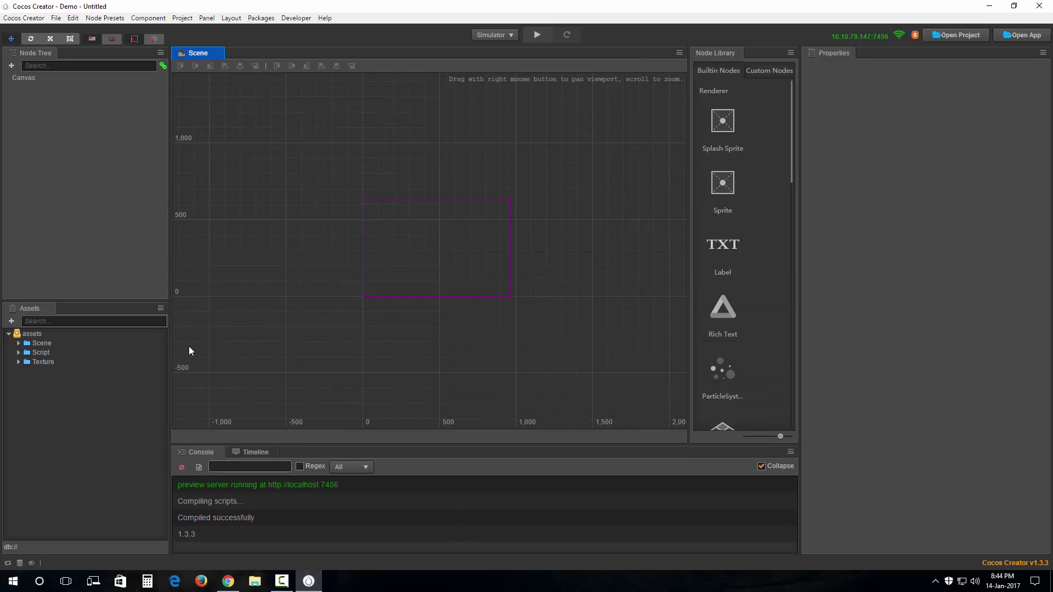
left_click_drag(169, 341, 111, 341)
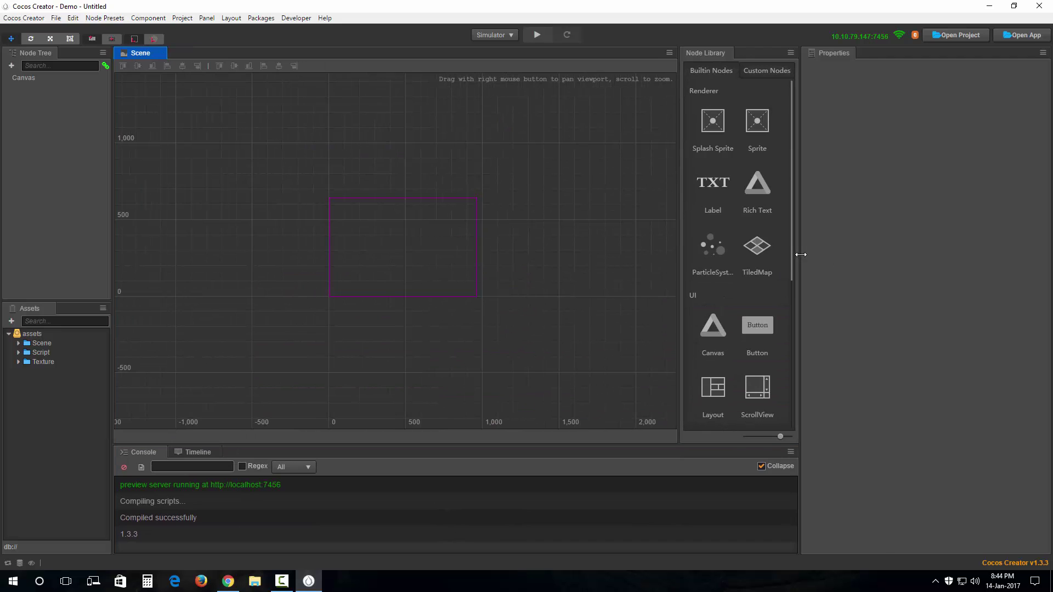
left_click_drag(798, 254, 1049, 286)
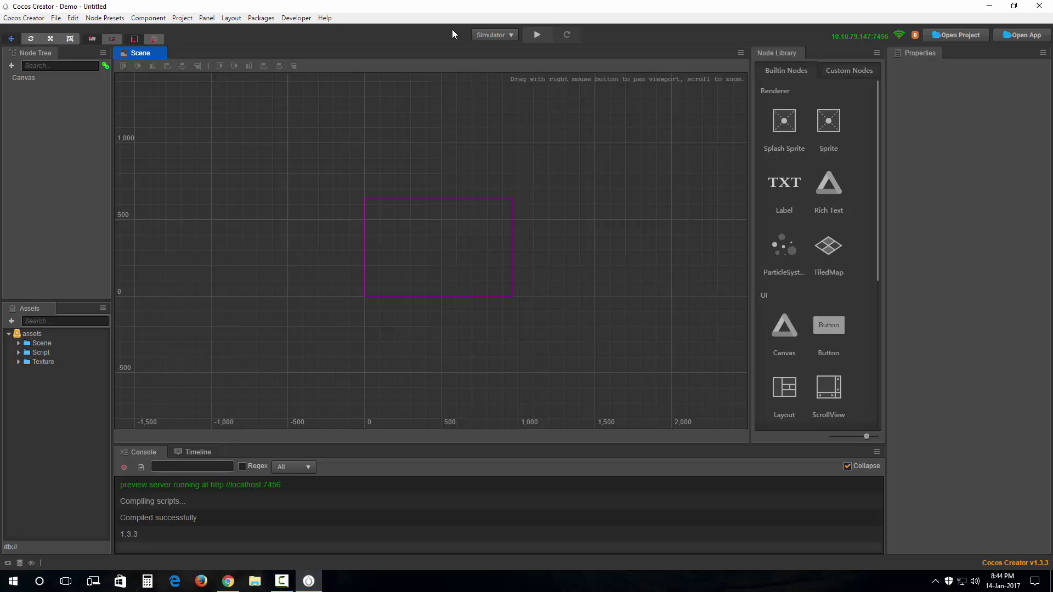
Zoom the scene view in on the canvas and clear the console log.
left_click(51, 78)
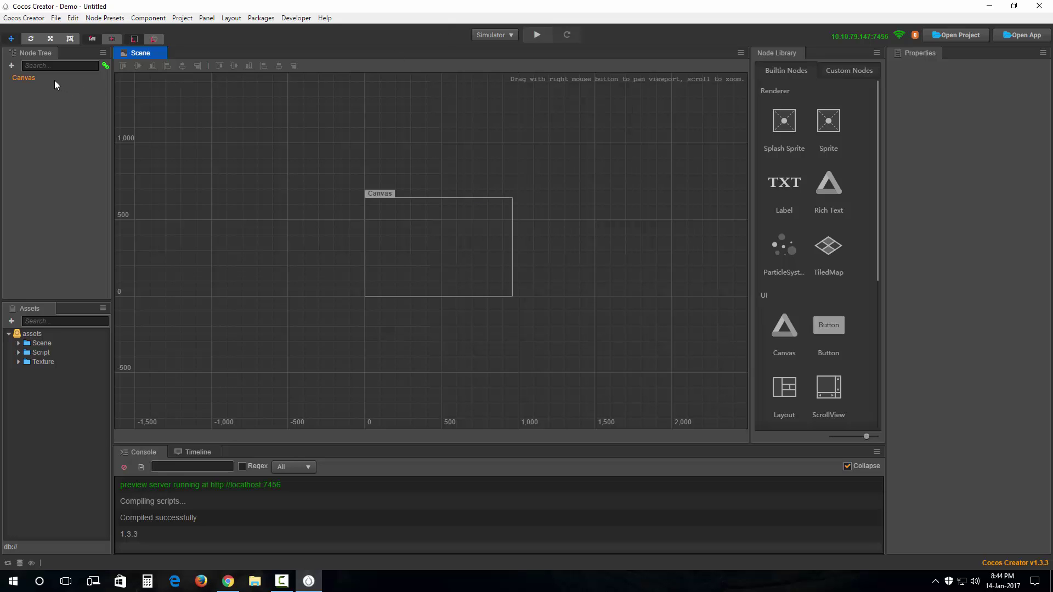
left_click(56, 117)
scroll(401, 133, "up", 5)
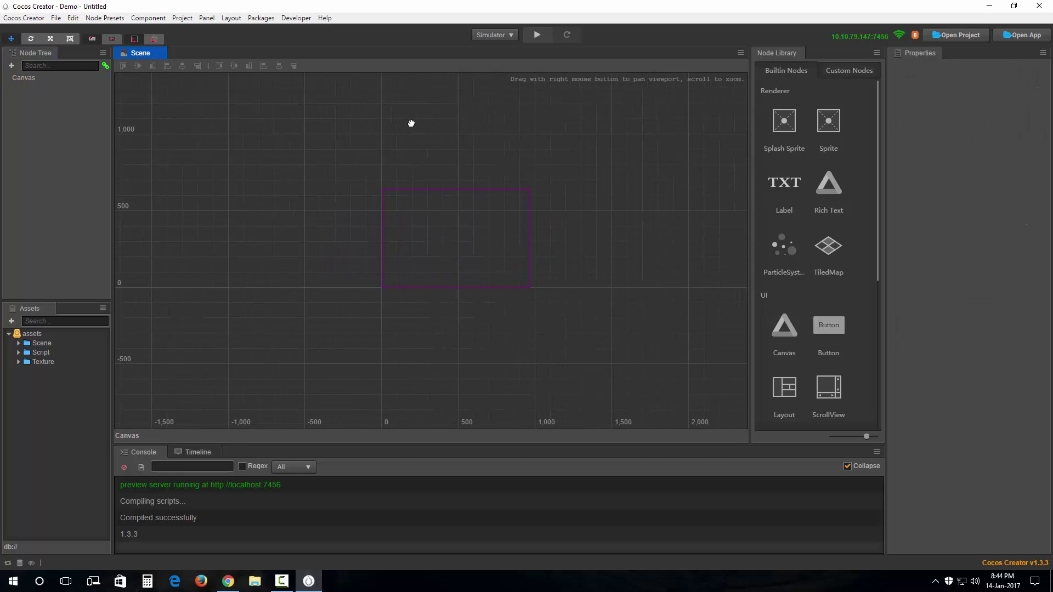
right_click_drag(412, 220, 413, 198)
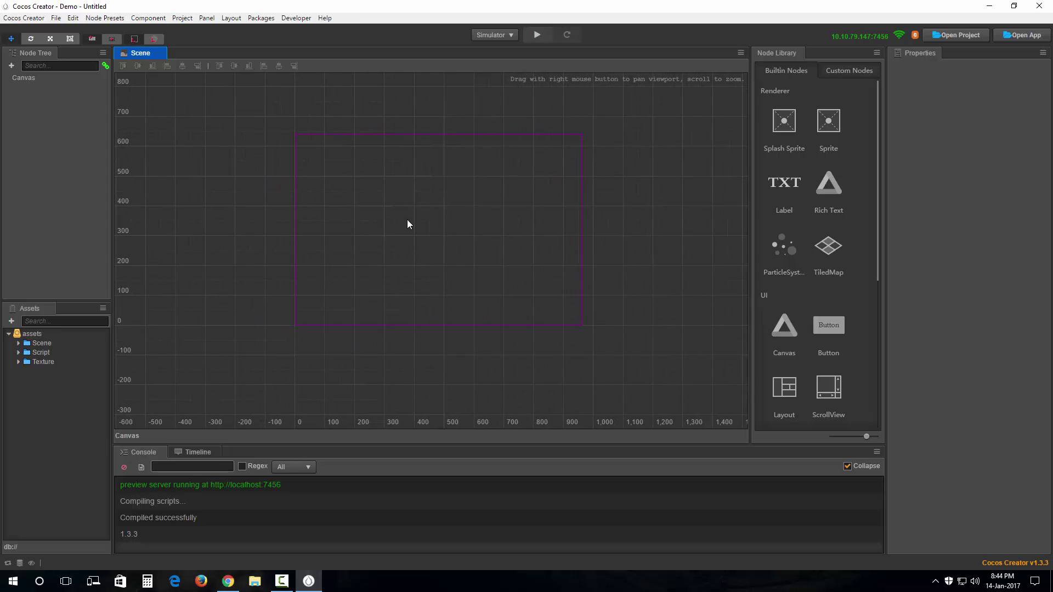
left_click(124, 465)
right_click_drag(377, 230, 389, 224)
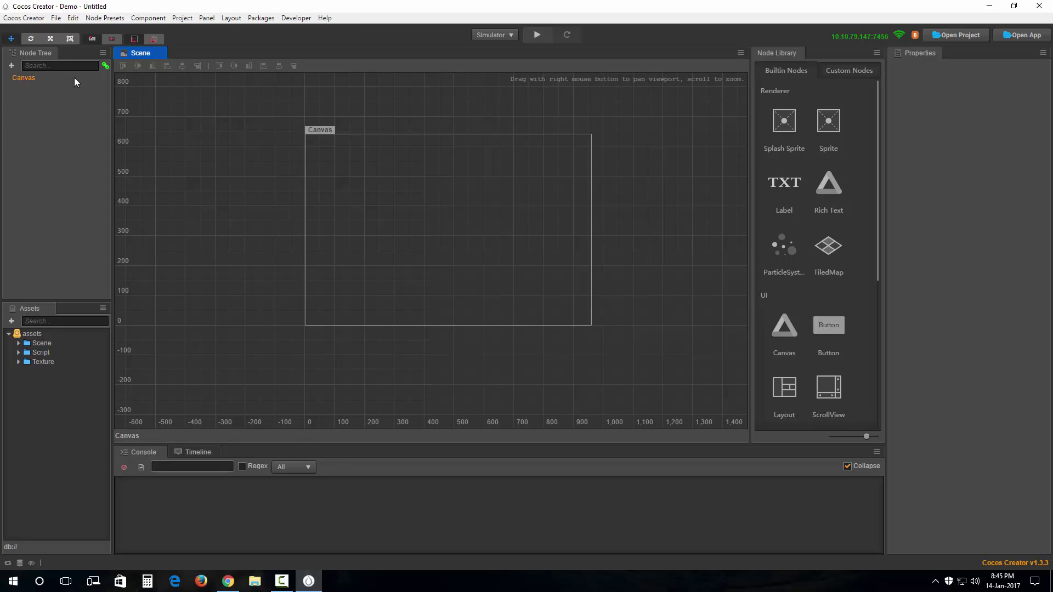
right_click_drag(219, 121, 225, 123)
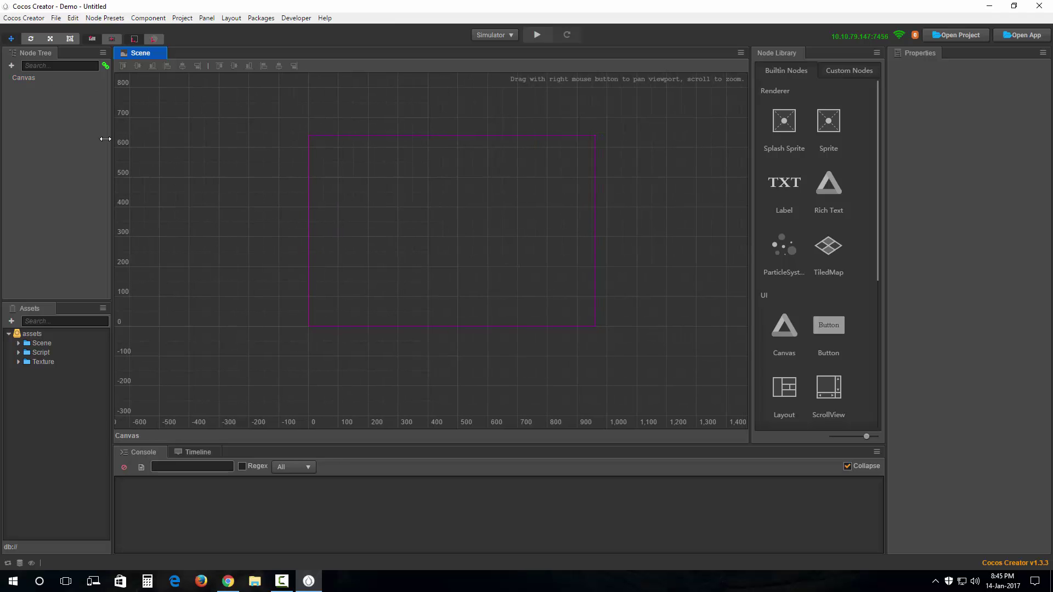
Select the Canvas node and widen the Properties area so its fields have more room.
left_click(44, 77)
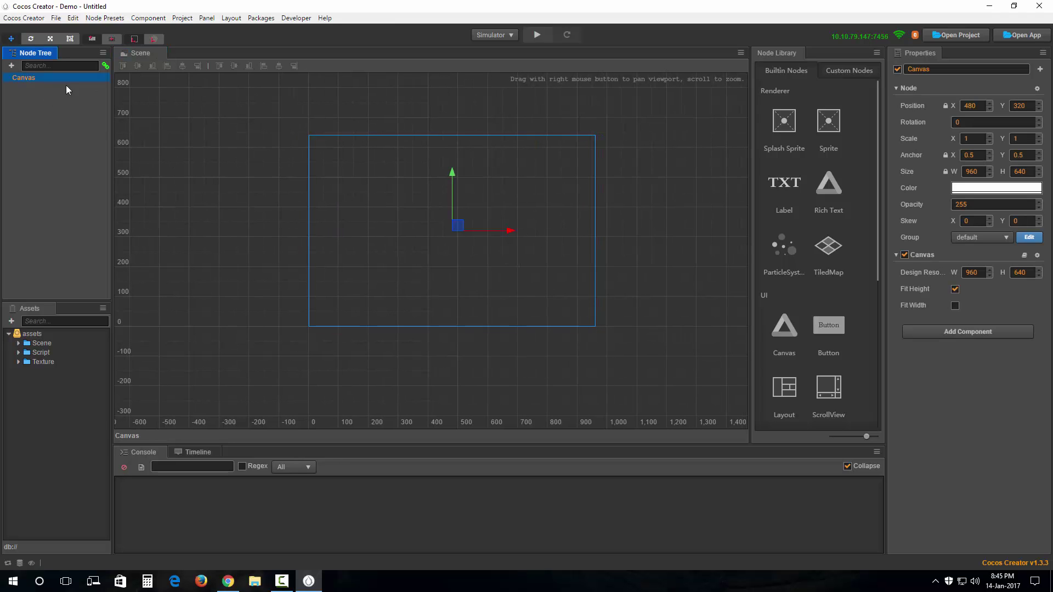
mouse_move(437, 235)
right_mouse_down()
mouse_move(417, 225)
mouse_move(428, 223)
right_mouse_up()
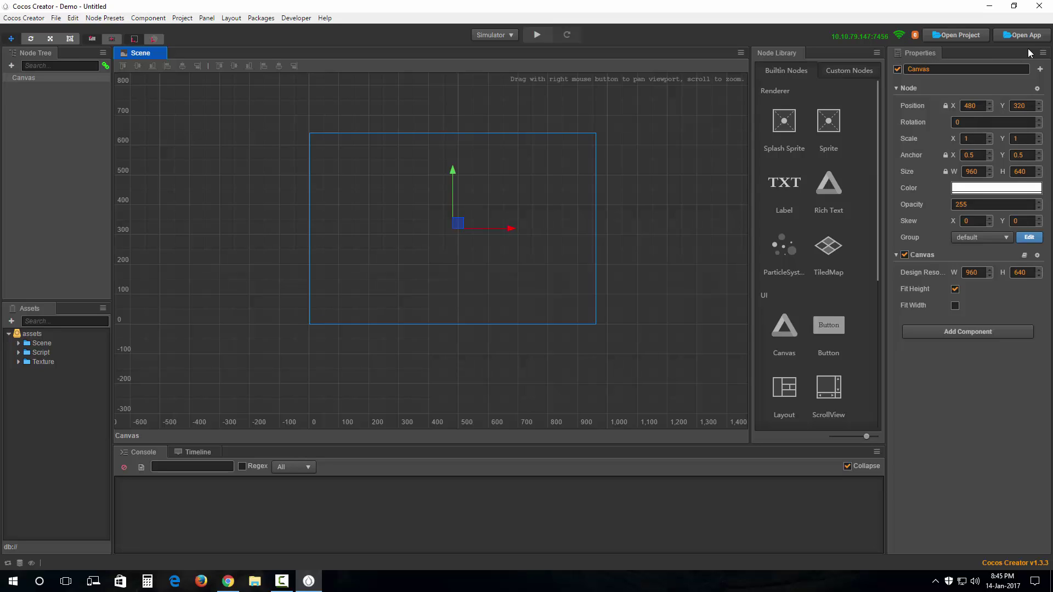
left_click(906, 282)
mouse_move(943, 274)
left_click_drag(886, 270, 800, 274)
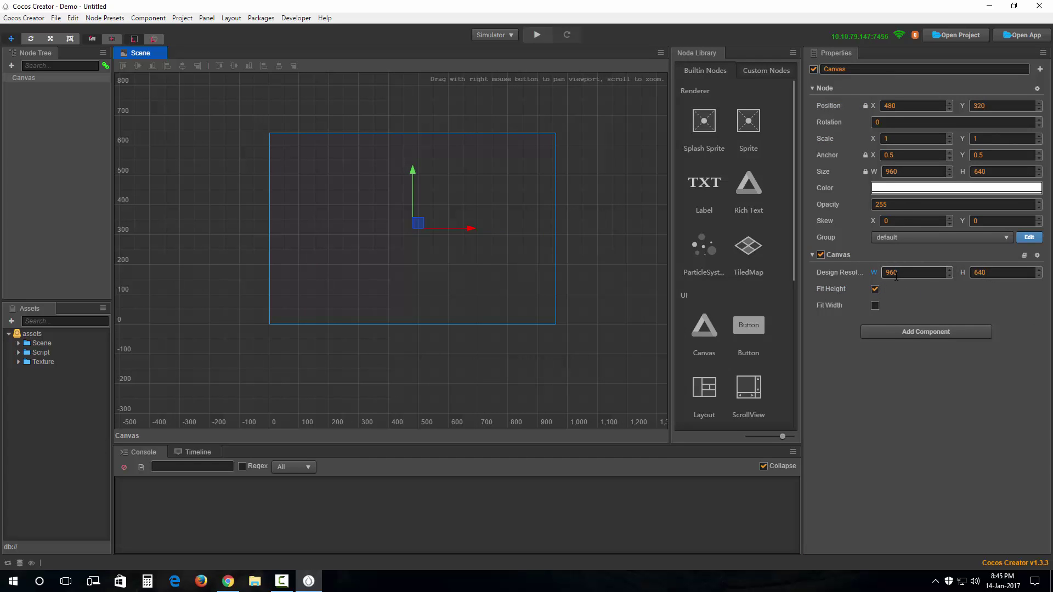
Set the Canvas design resolution to a width of 1280 and a height of 720.
mouse_move(514, 255)
right_mouse_down()
mouse_move(536, 252)
mouse_move(526, 254)
right_mouse_up()
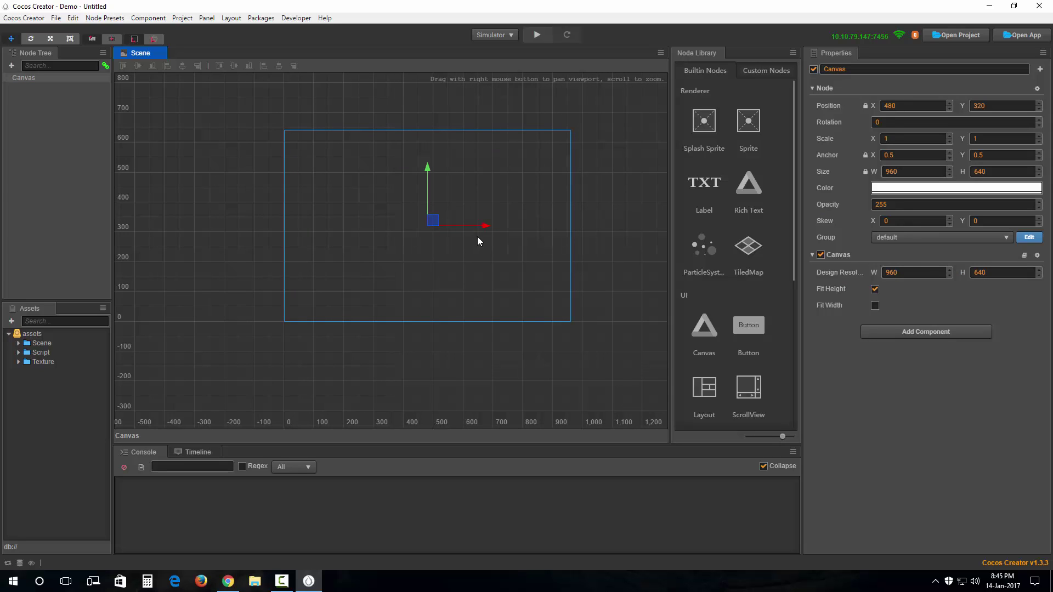
left_click(907, 272)
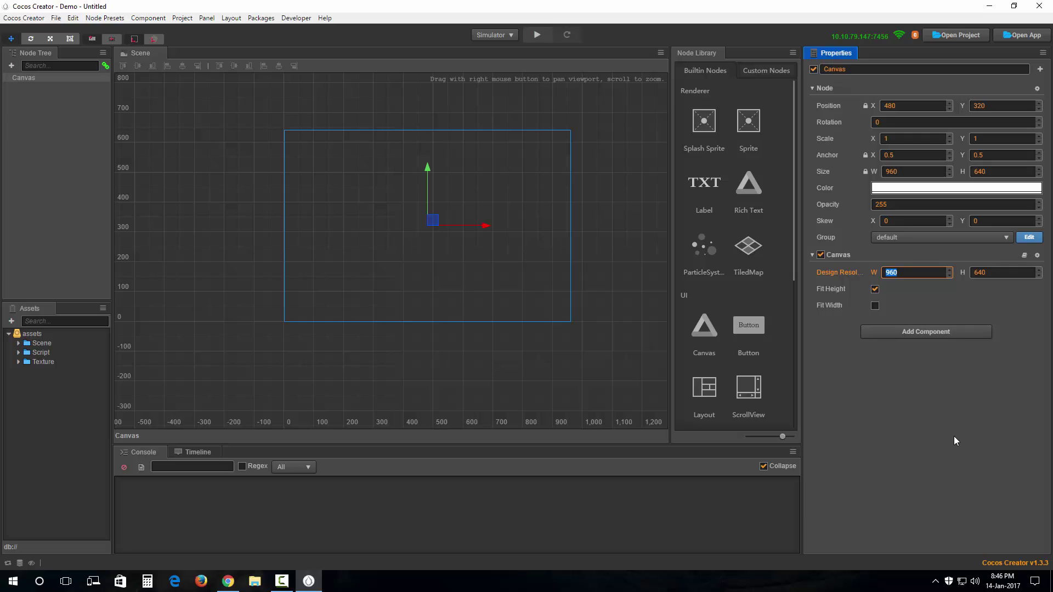
type("128")
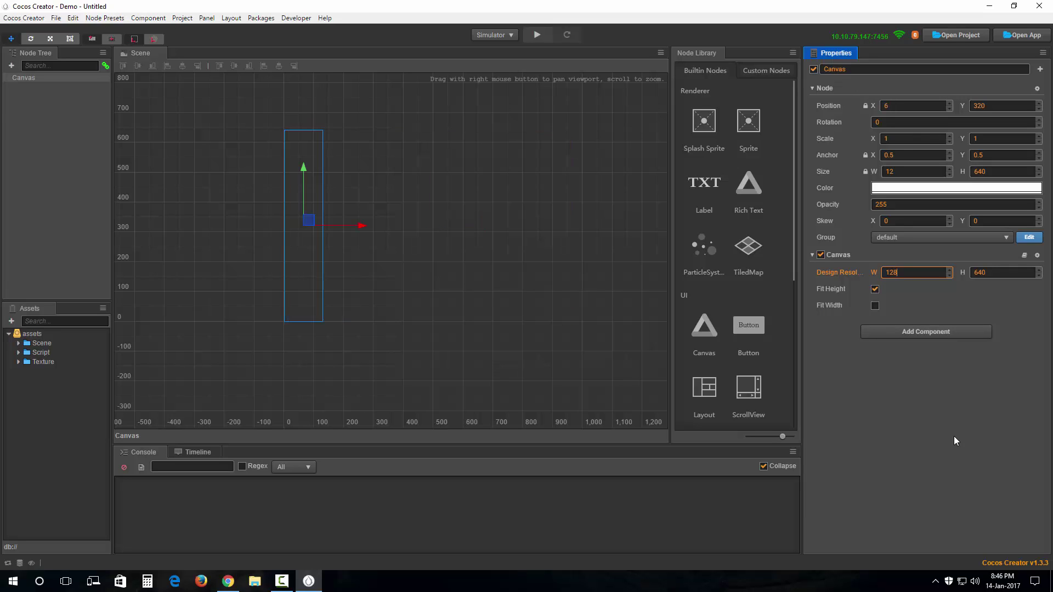
type("0")
key("Tab")
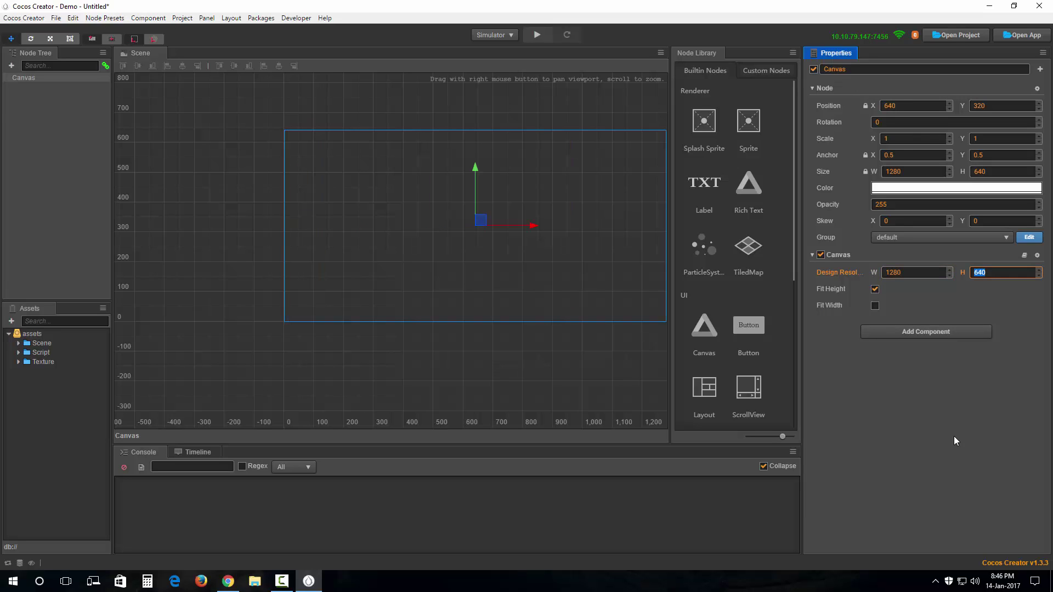
type("270")
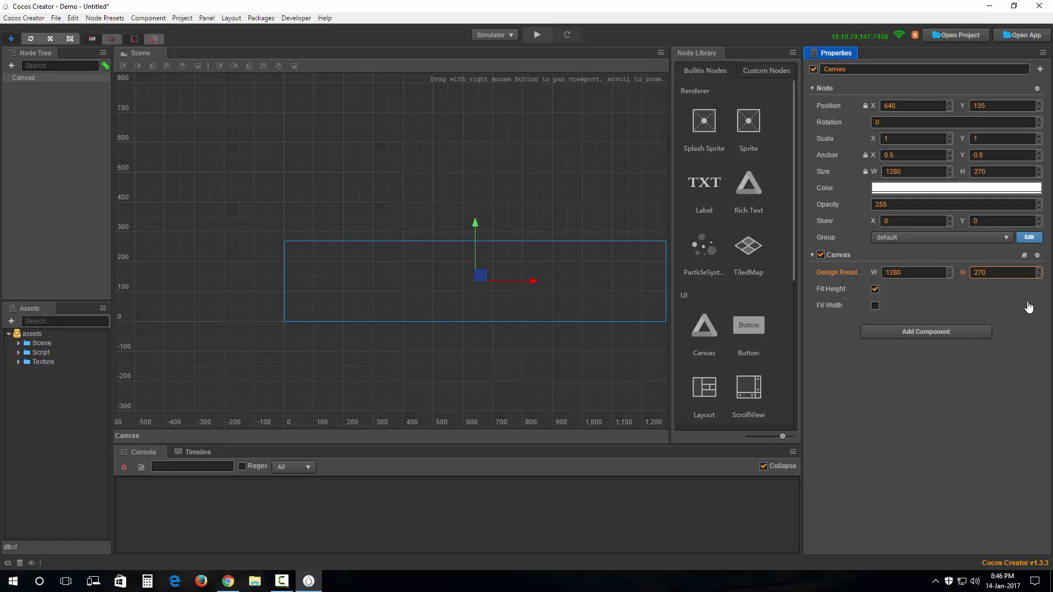
double_click(1000, 277)
type("720")
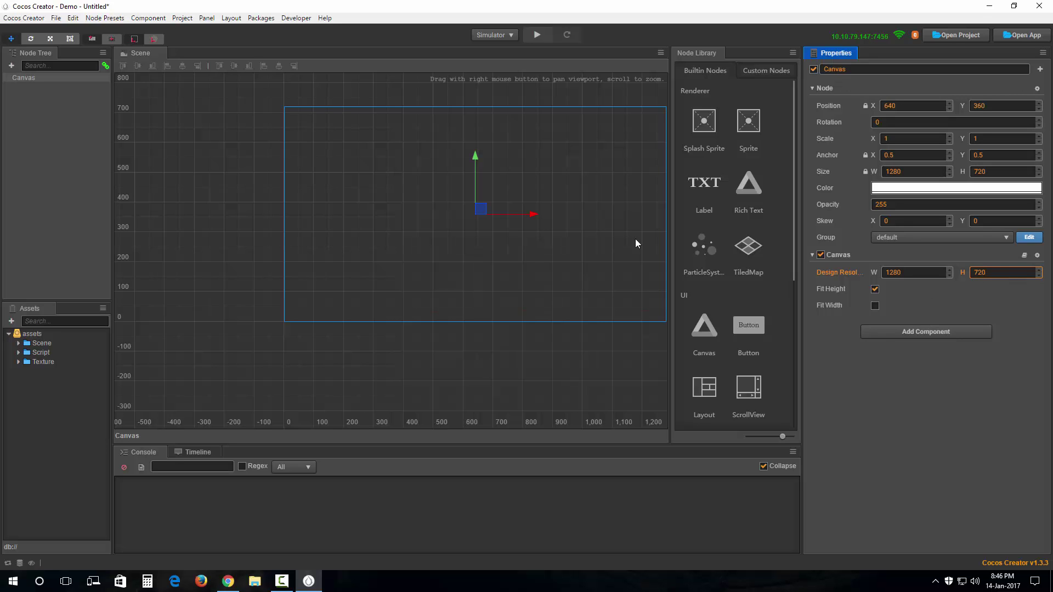
Narrow the Properties area to give the scene view more room and recentre the canvas.
right_click_drag(549, 248, 500, 260)
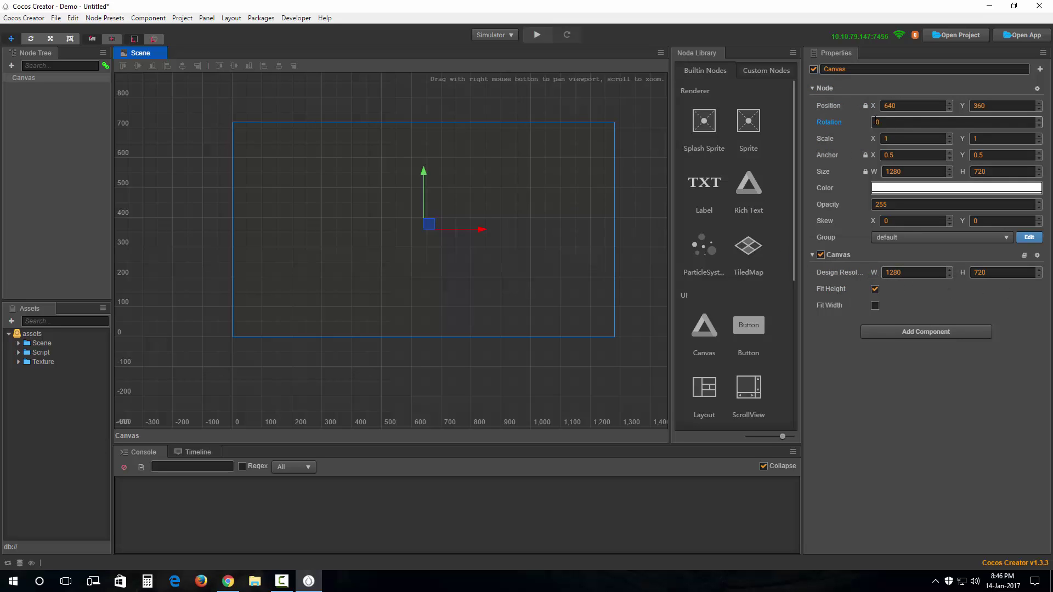
right_click_drag(564, 181, 552, 202)
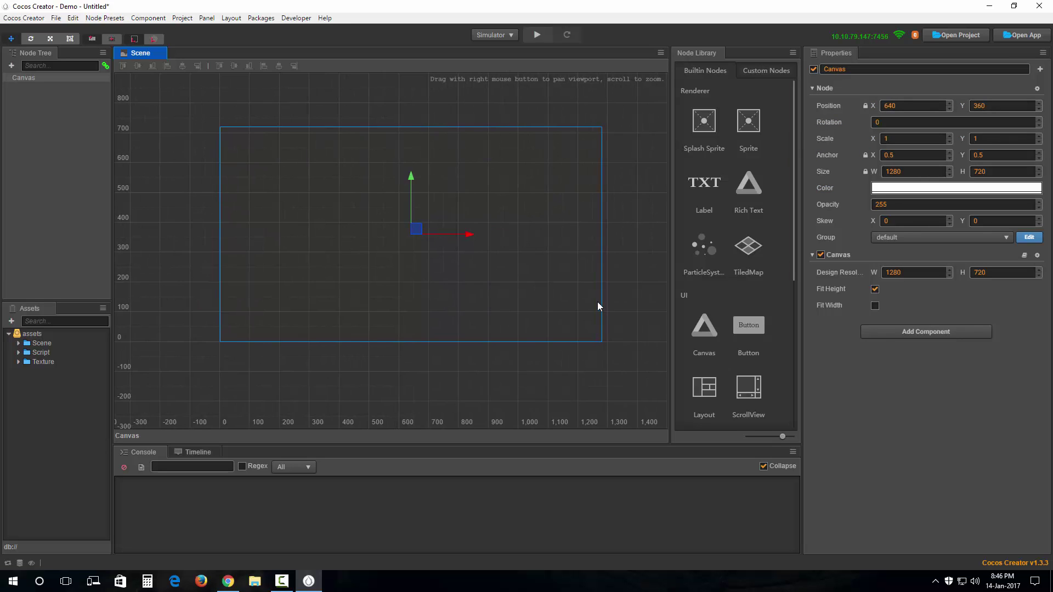
mouse_move(598, 302)
right_mouse_down()
mouse_move(579, 299)
mouse_move(588, 303)
right_mouse_up()
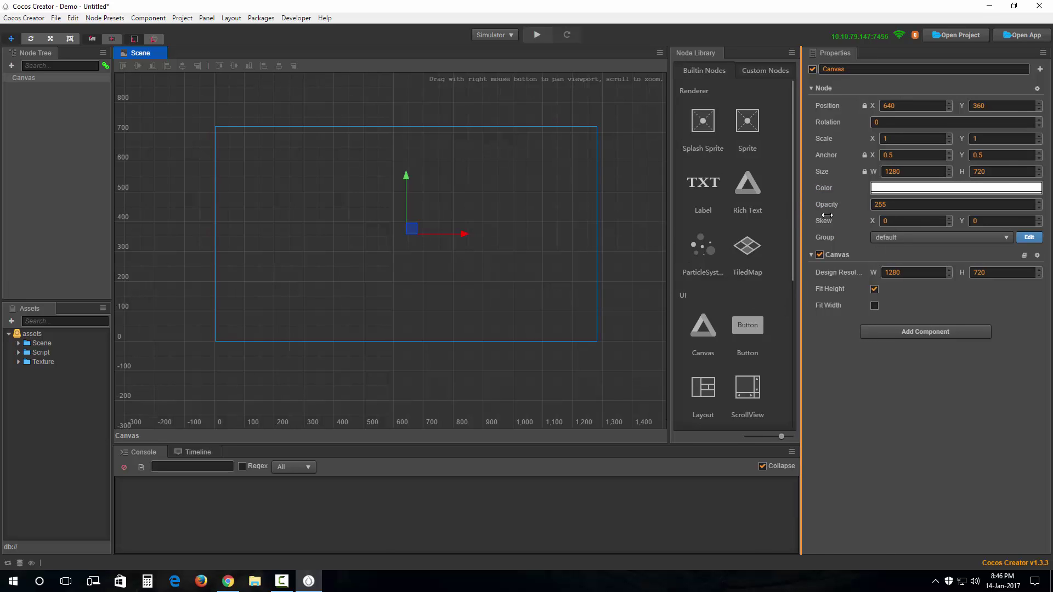
left_click_drag(801, 214, 886, 220)
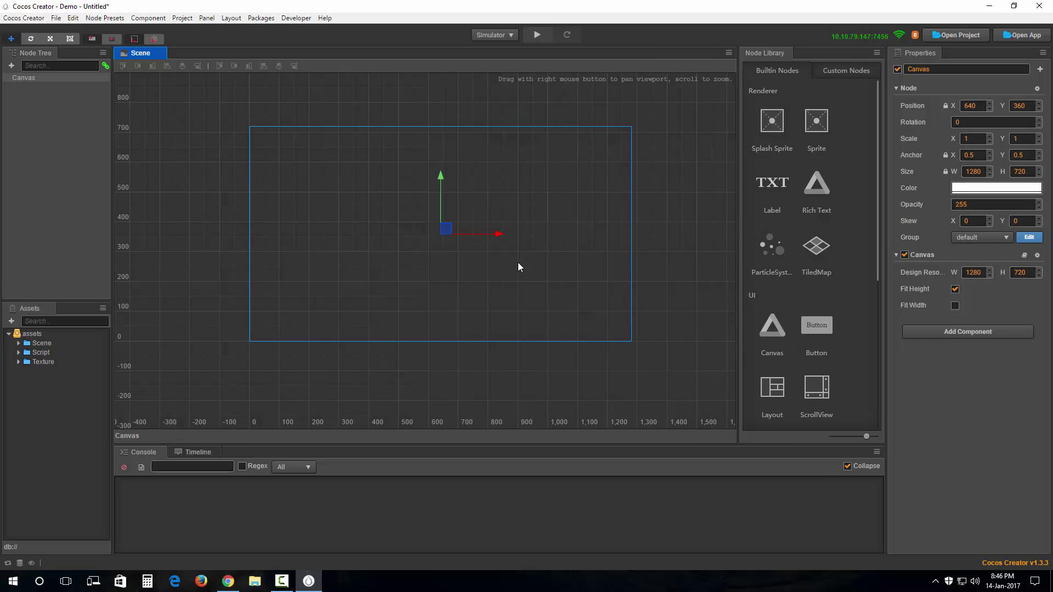
mouse_move(518, 262)
right_mouse_down()
mouse_move(543, 263)
mouse_move(530, 262)
right_mouse_up()
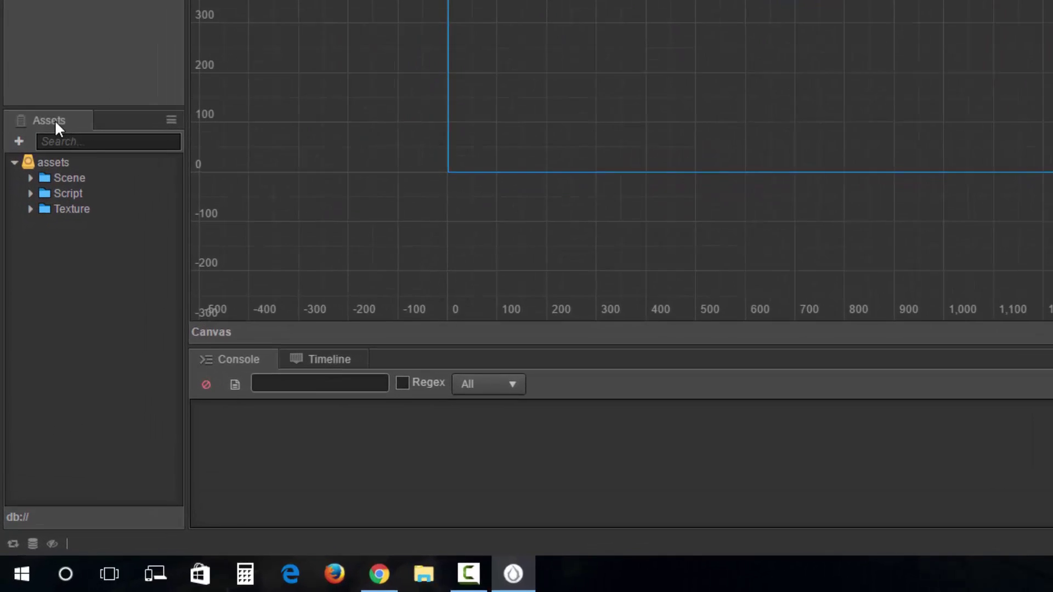
Delete the helloworld scene asset from the Scene folder and confirm the deletion.
left_click(29, 310)
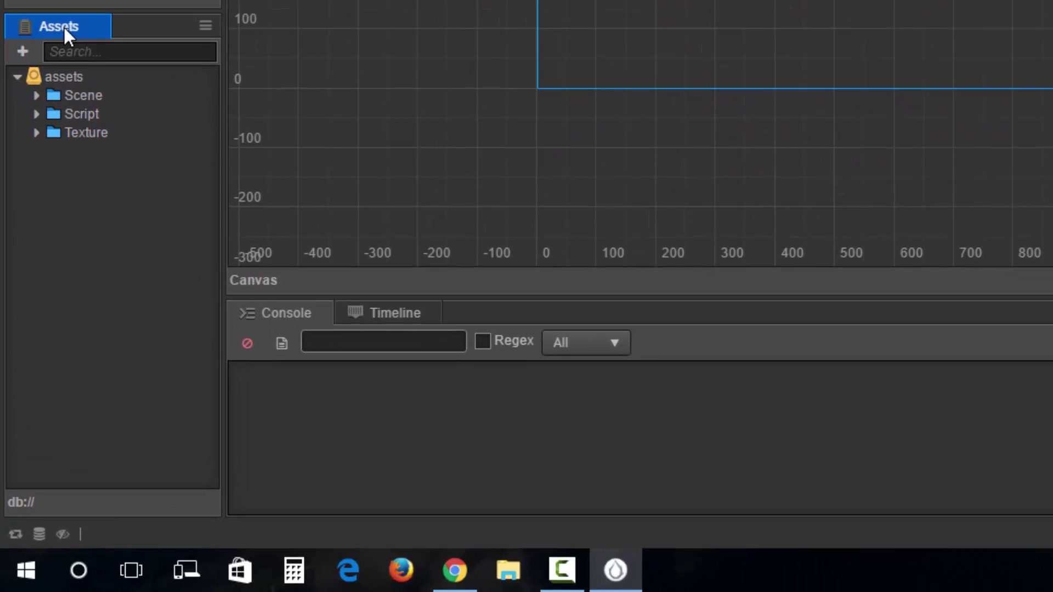
left_click(37, 96)
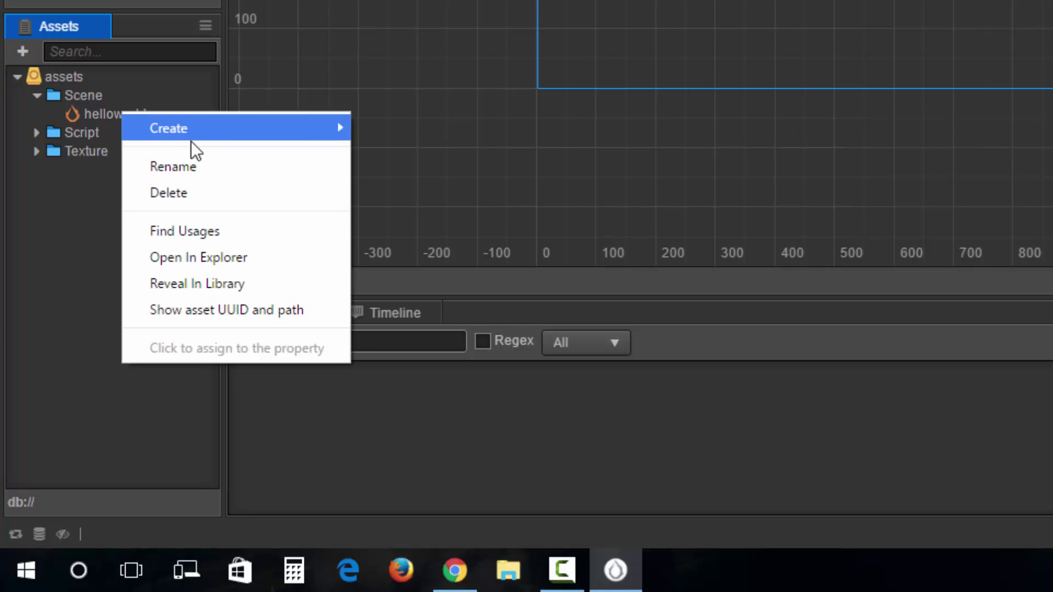
left_click(184, 193)
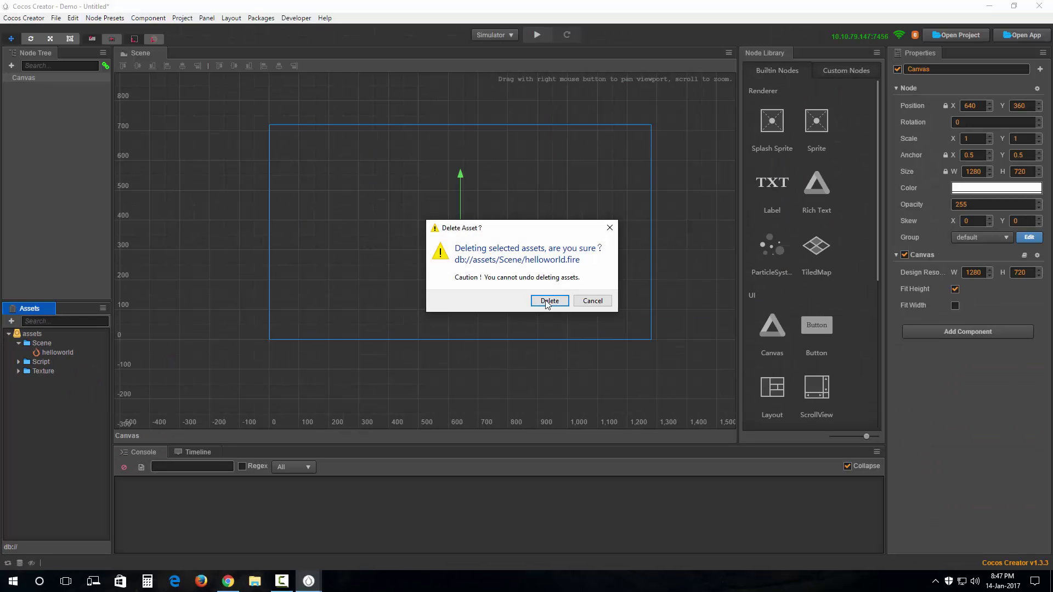
left_click(550, 301)
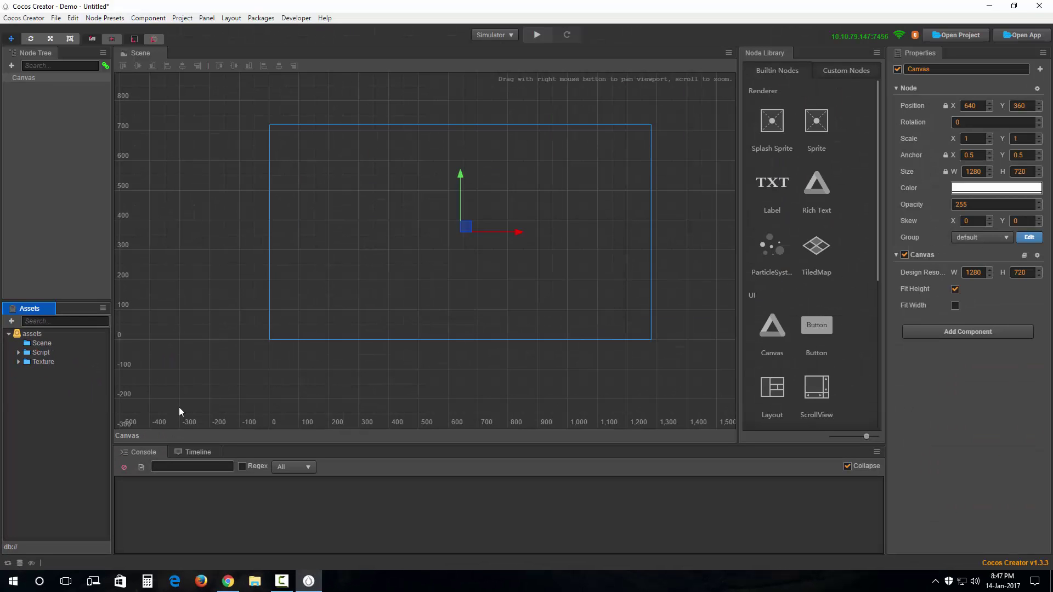
left_click(41, 342)
right_click(43, 343)
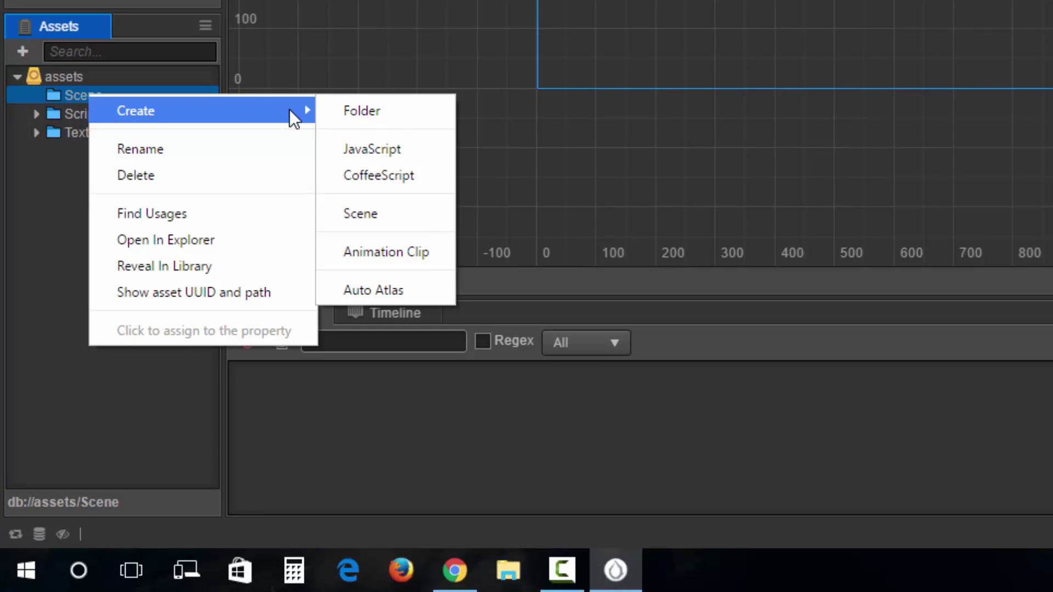
left_click(10, 327)
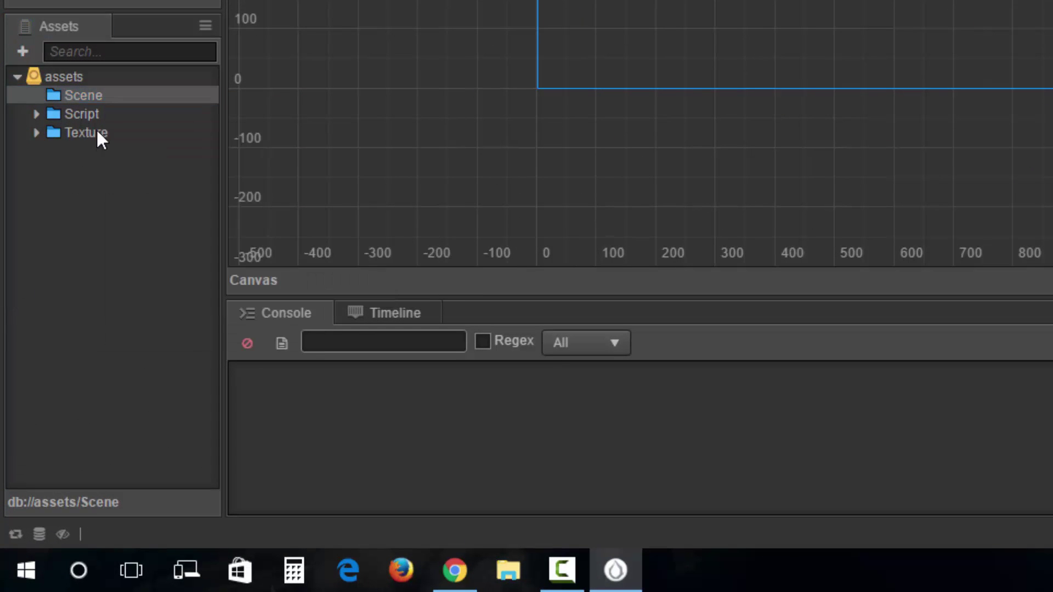
Create a new scene asset and move it into the Scene folder of the project assets.
left_click(97, 95)
right_click(97, 97)
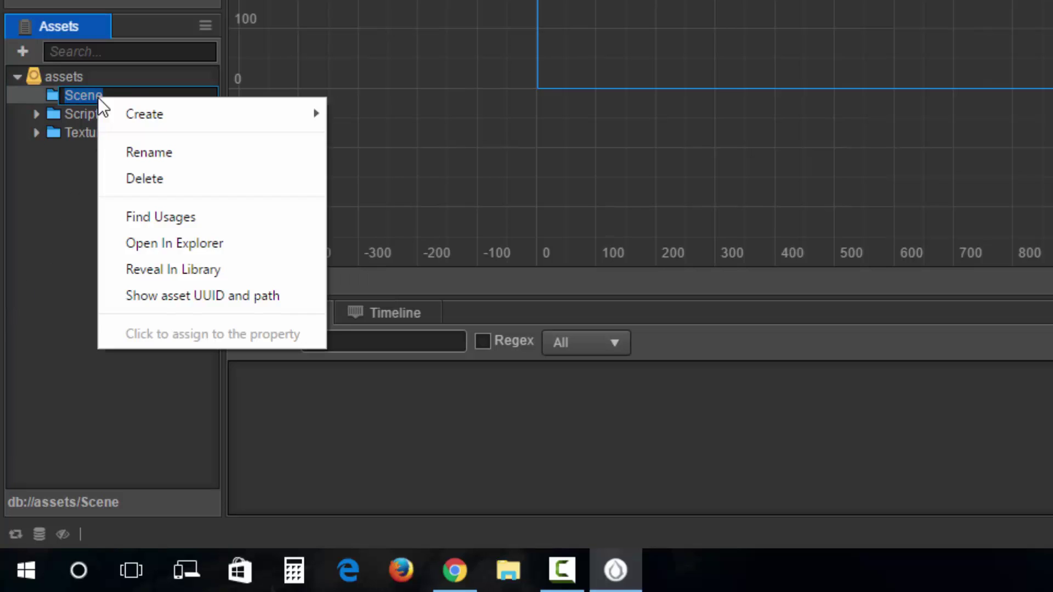
mouse_move(213, 108)
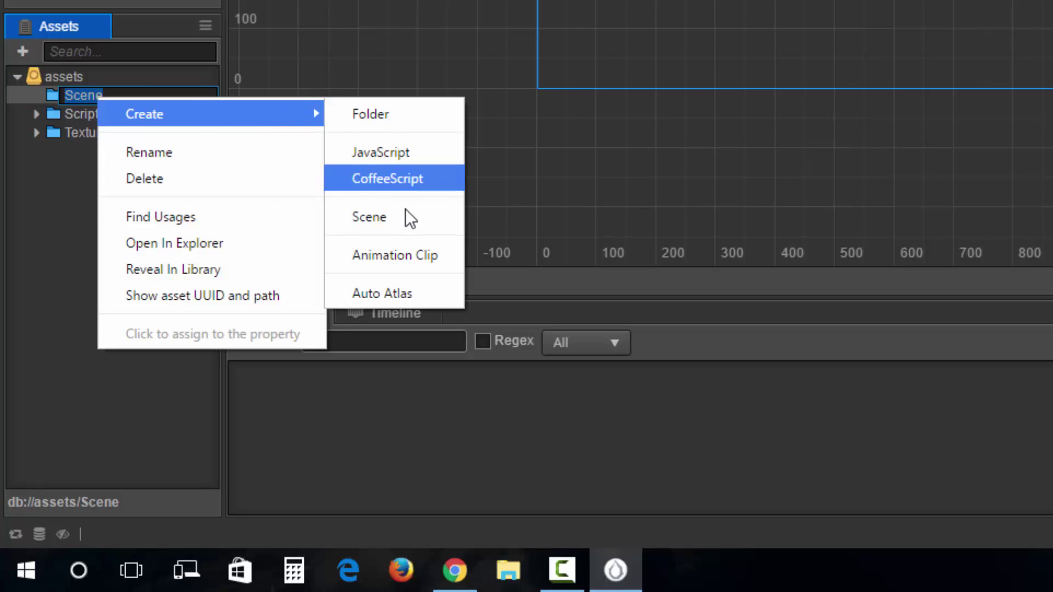
left_click(403, 223)
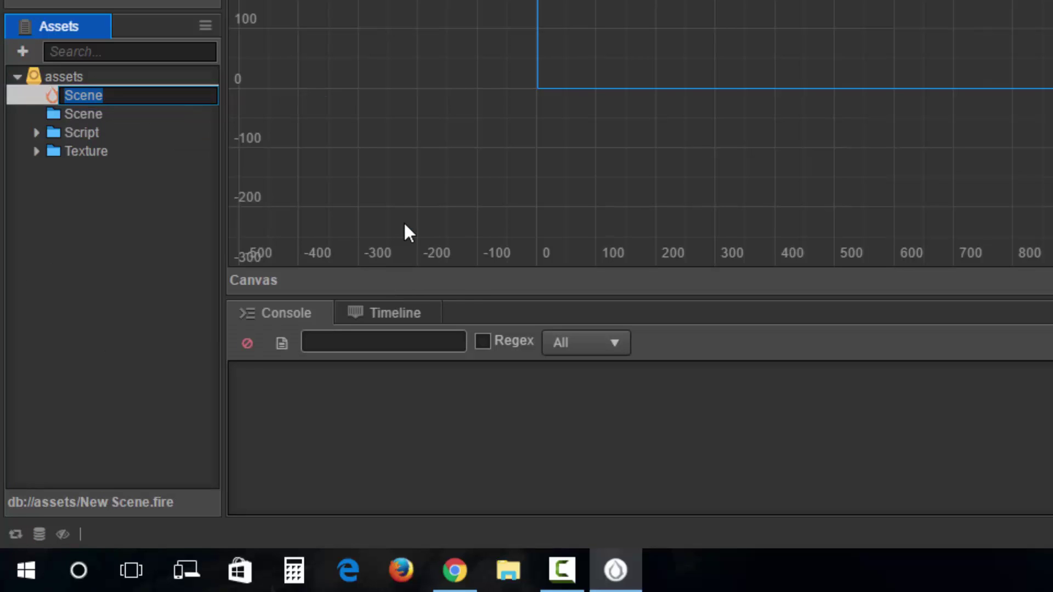
left_click(60, 92)
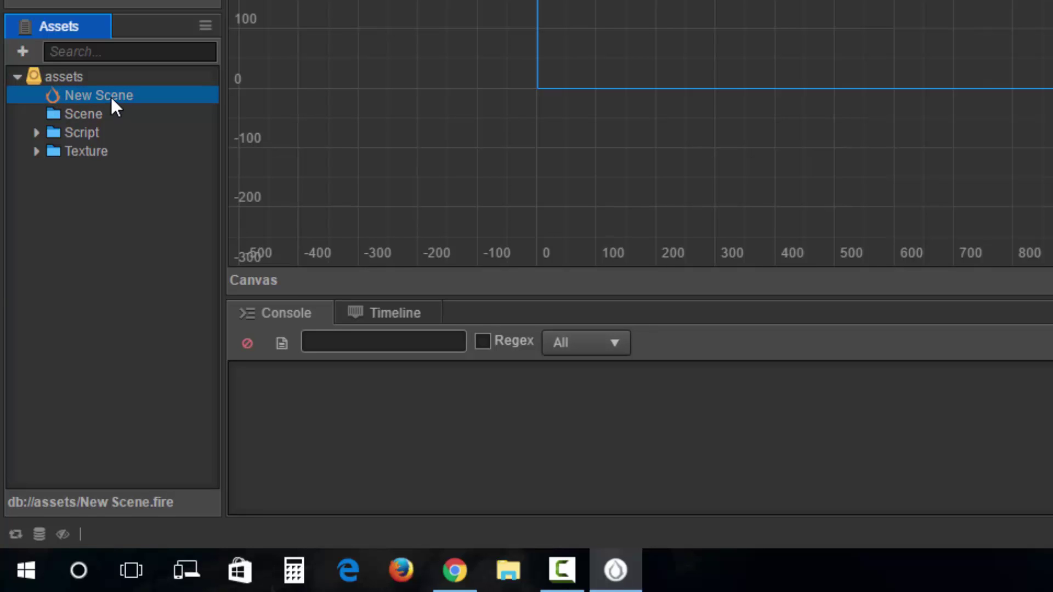
left_click_drag(110, 95, 112, 115)
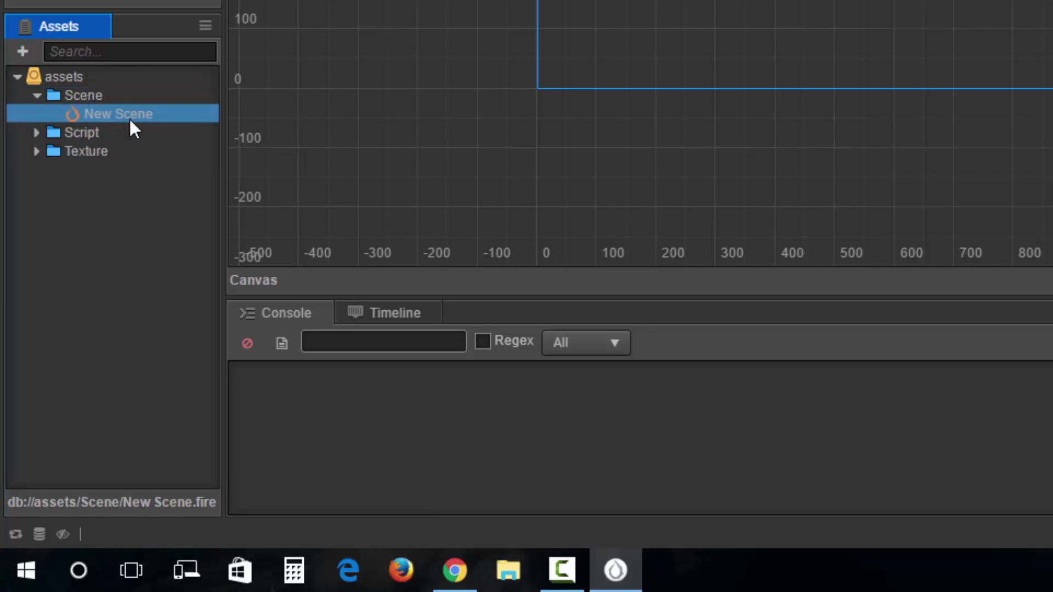
Rename the new scene asset in the Scene folder to Gameplay.
left_click(159, 115)
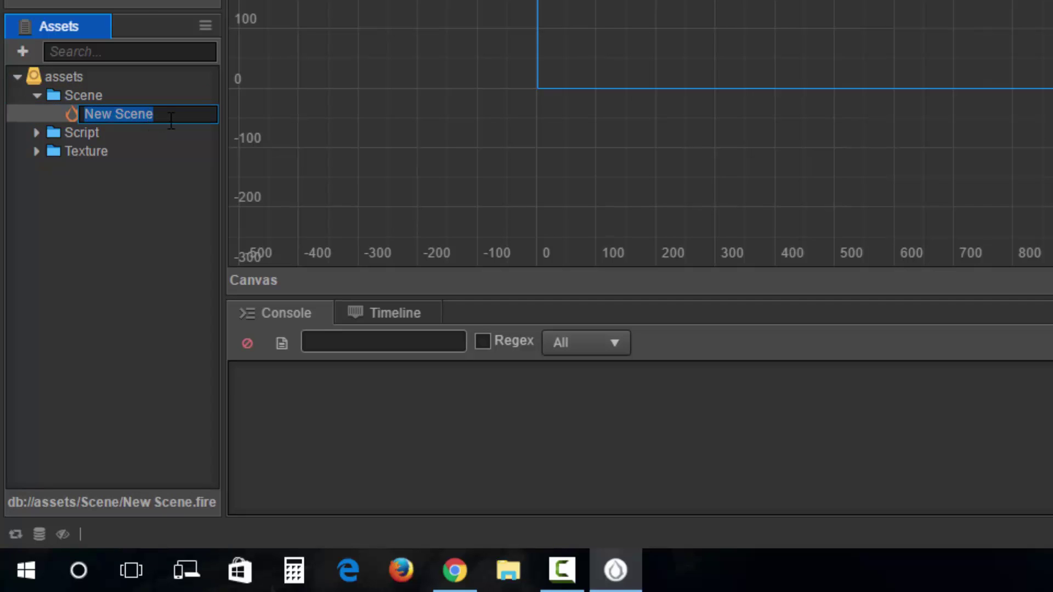
type("Gameplay")
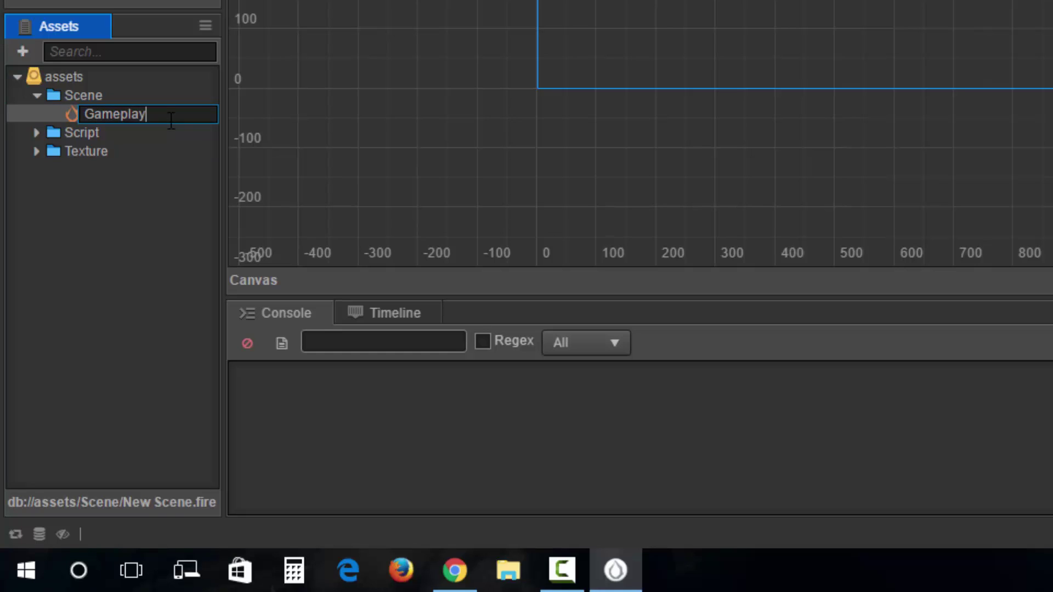
key("Return")
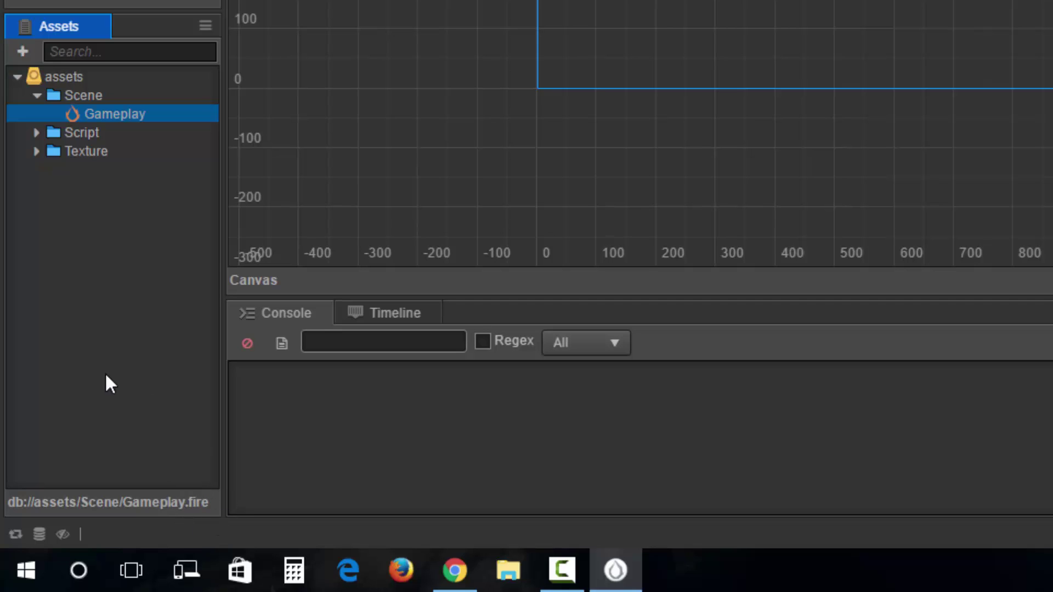
Delete the HelloWorld script from the Script folder and confirm the deletion.
left_click(37, 133)
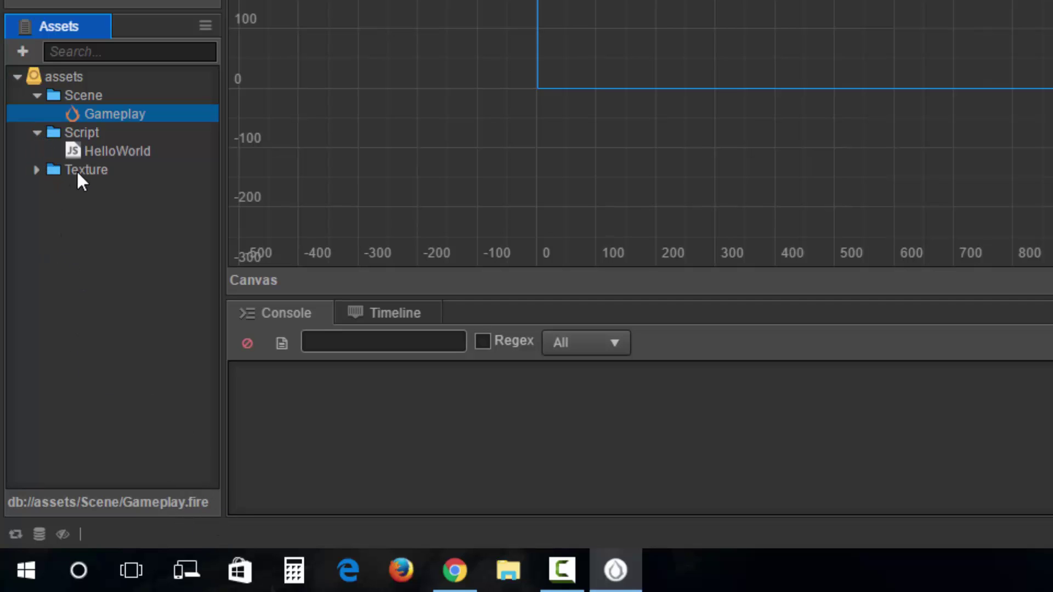
left_click(122, 154)
key("Delete")
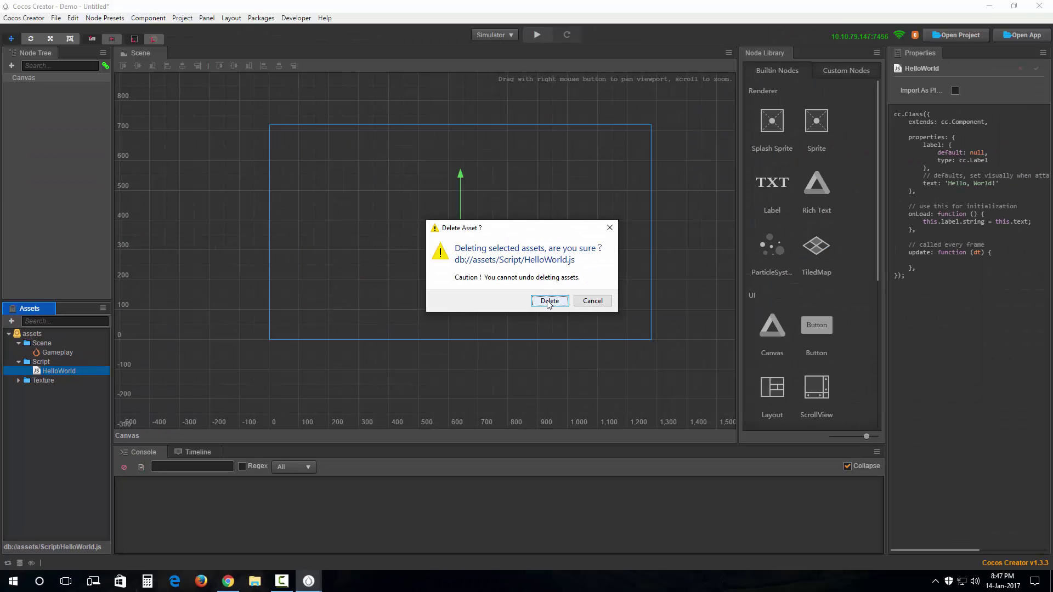
left_click(875, 127)
Delete the HelloWorld image from the Texture folder, confirm the deletion and collapse the folder.
left_click(37, 151)
left_click(136, 170)
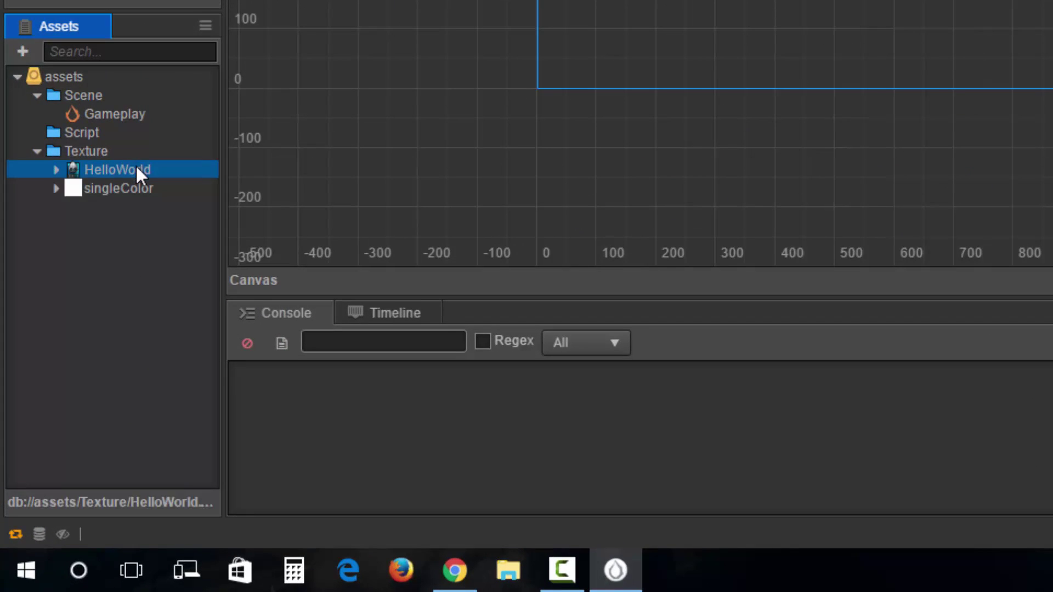
key("Delete")
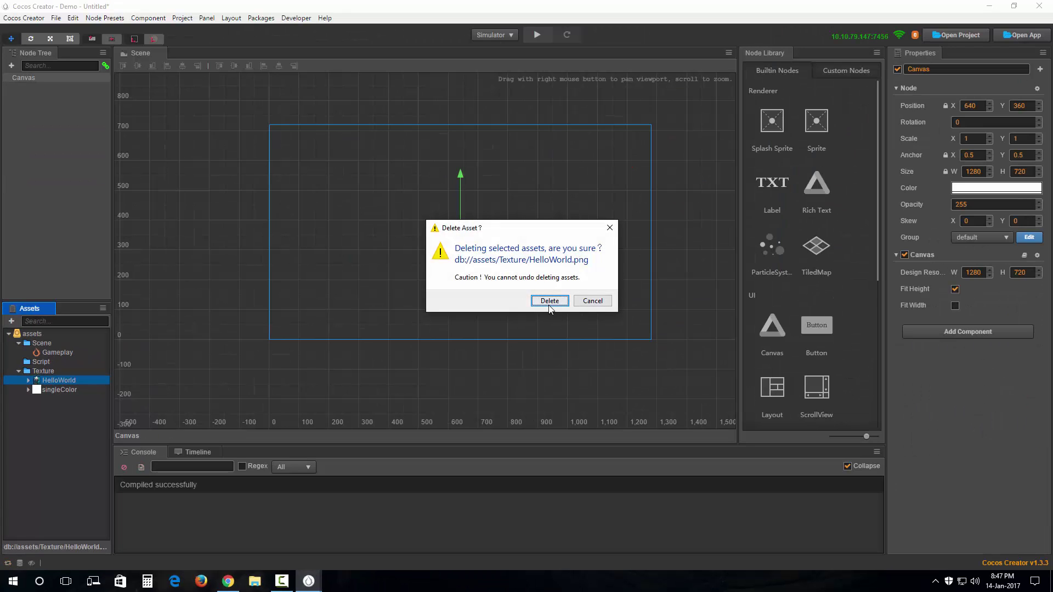
left_click(549, 303)
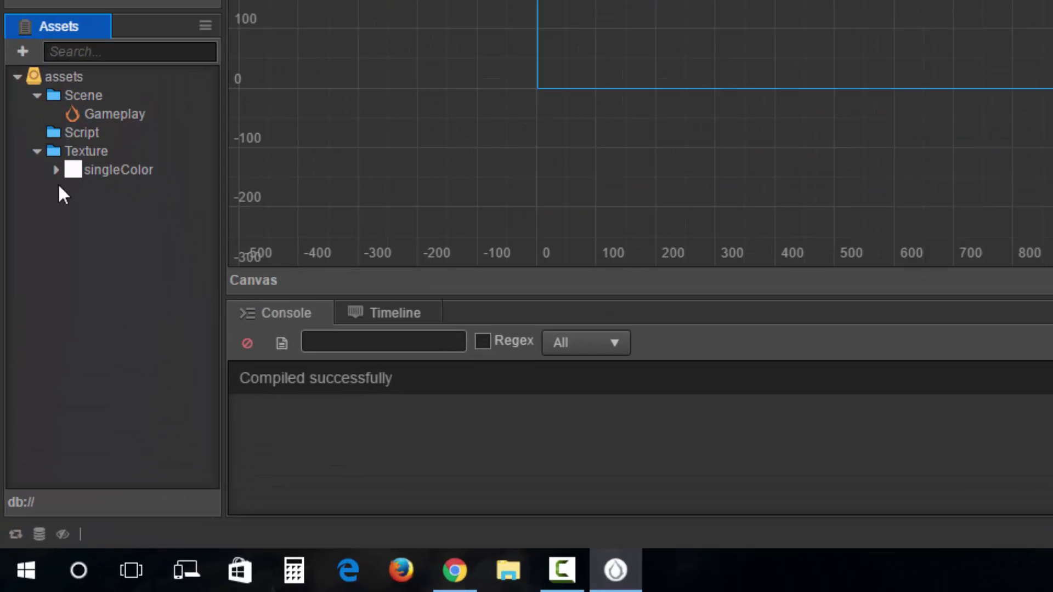
left_click(36, 154)
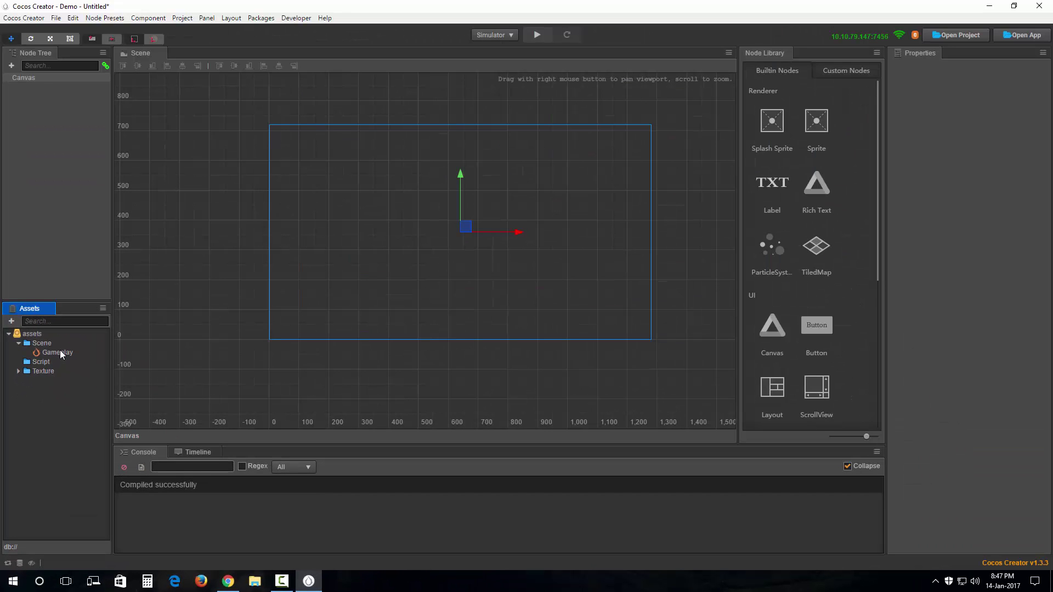
Open the Gameplay scene for editing without saving the changes to the current untitled scene.
left_click(116, 115)
double_click(60, 352)
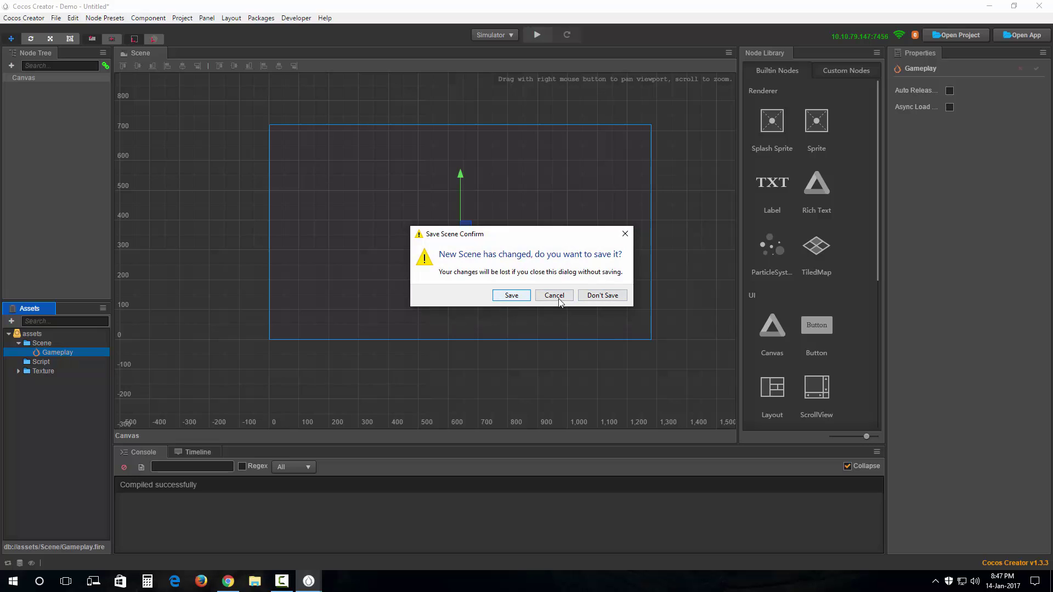
left_click(602, 296)
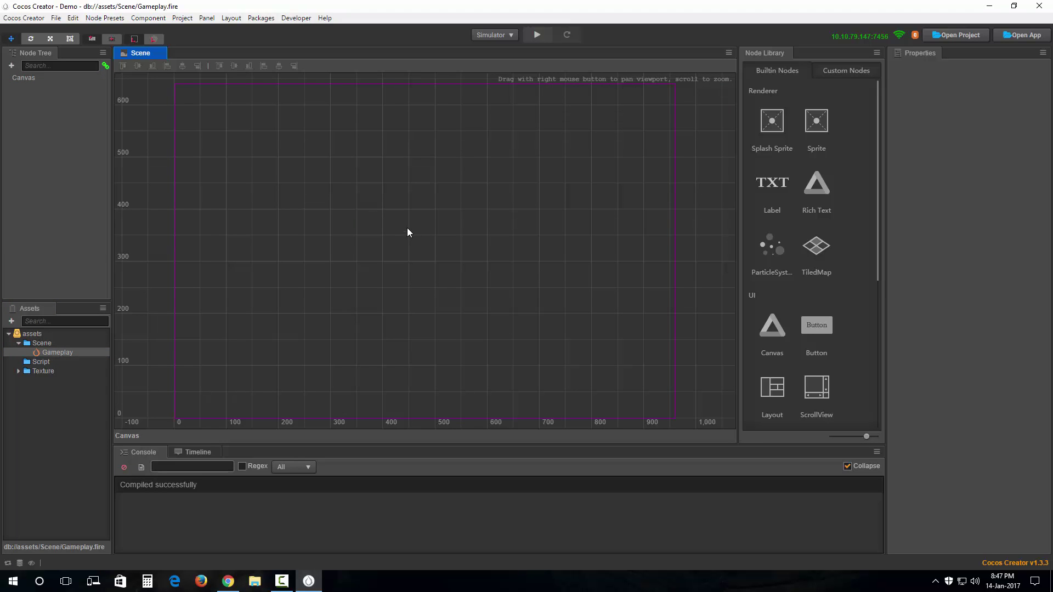
Examine the empty Gameplay scene and its canvas boundary at several zoom levels and positions.
right_click_drag(420, 235, 456, 228)
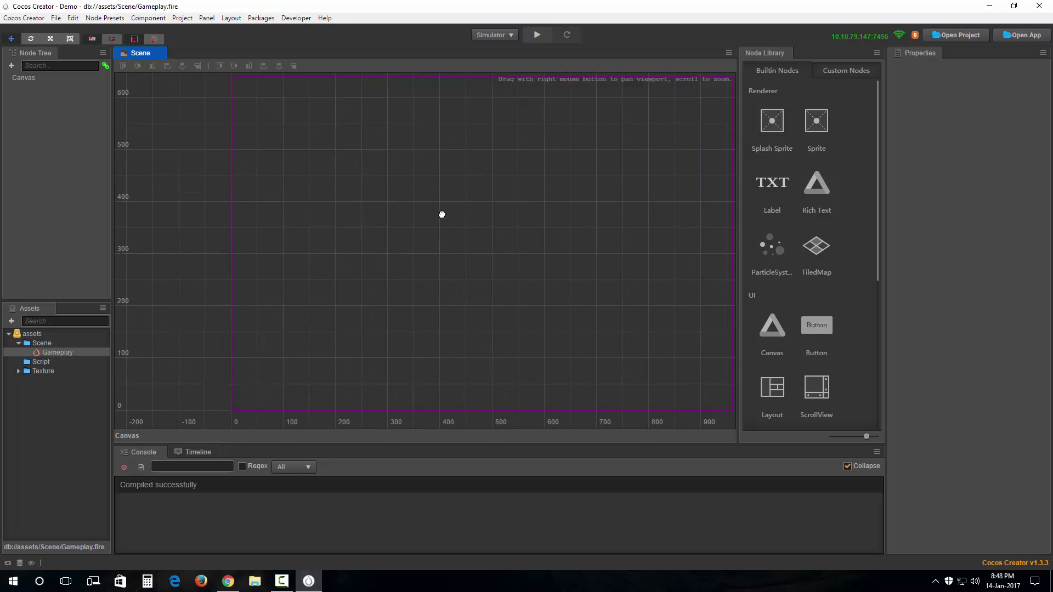
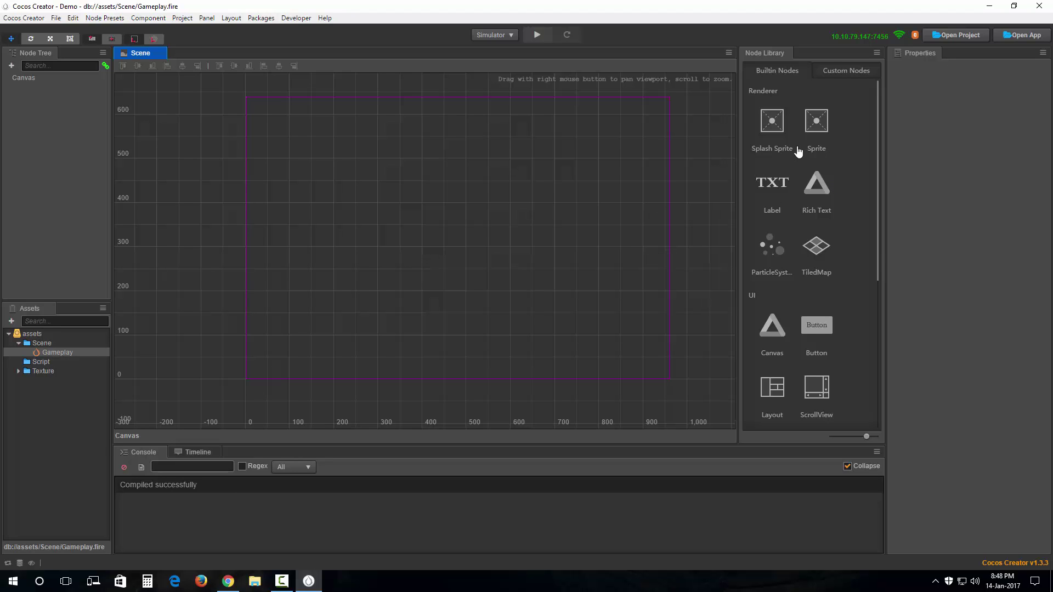
right_click_drag(549, 190, 458, 216)
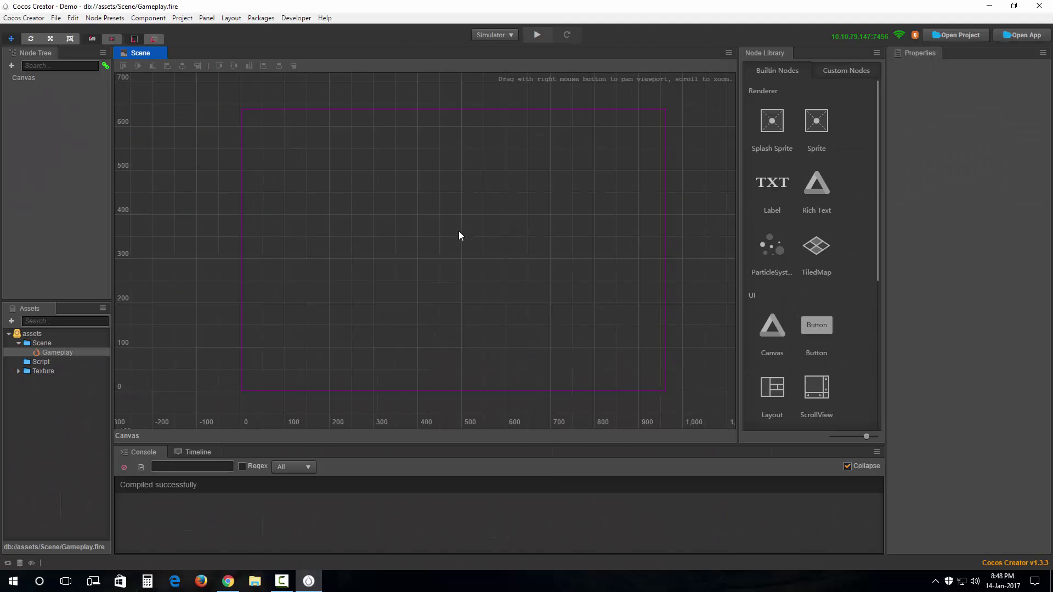
scroll(457, 235, "up", 5)
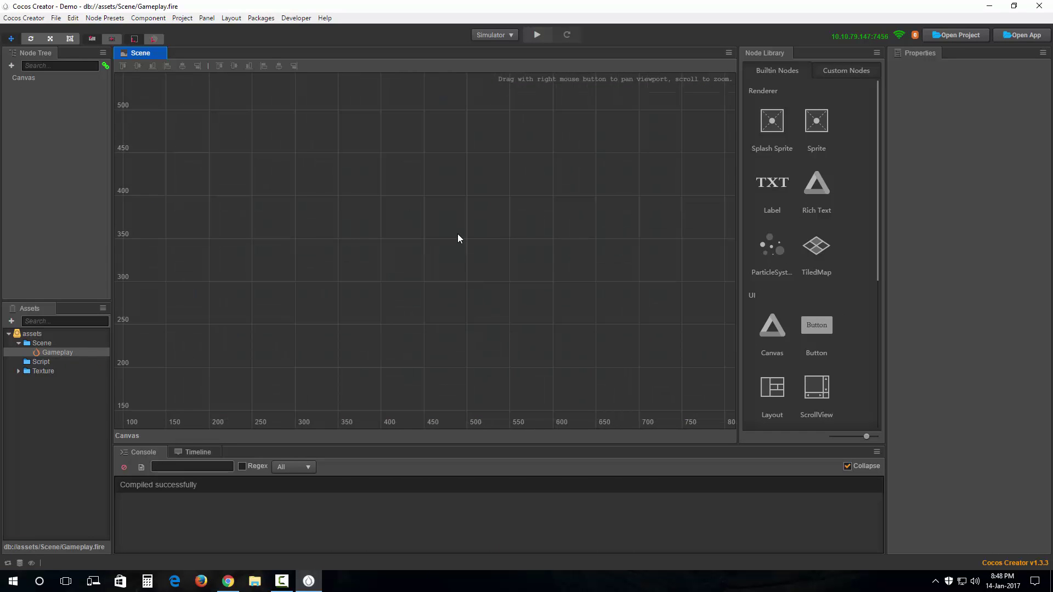
scroll(455, 233, "up", 3)
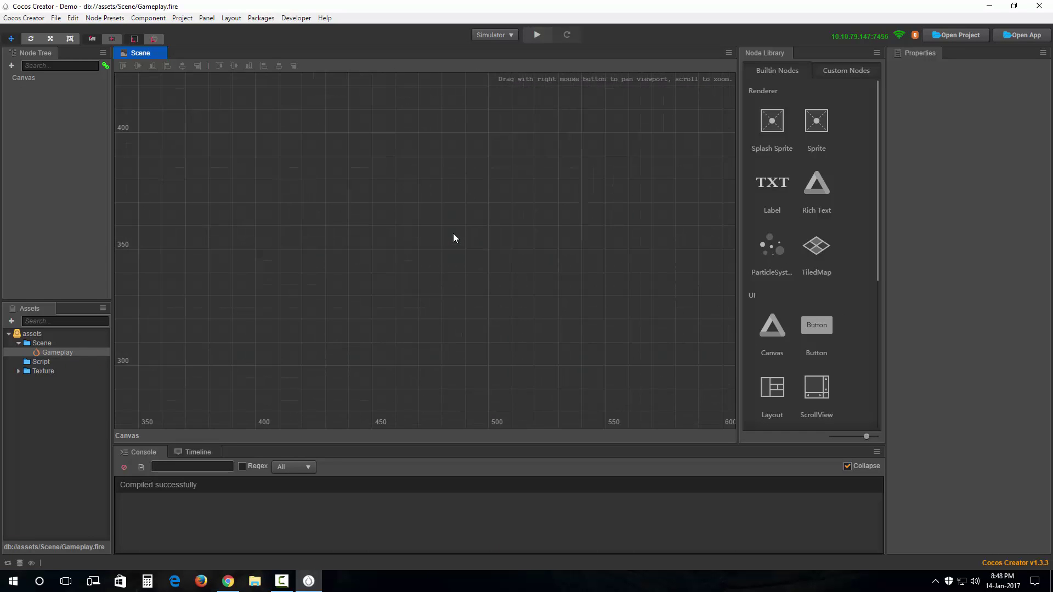
scroll(453, 238, "down", 10)
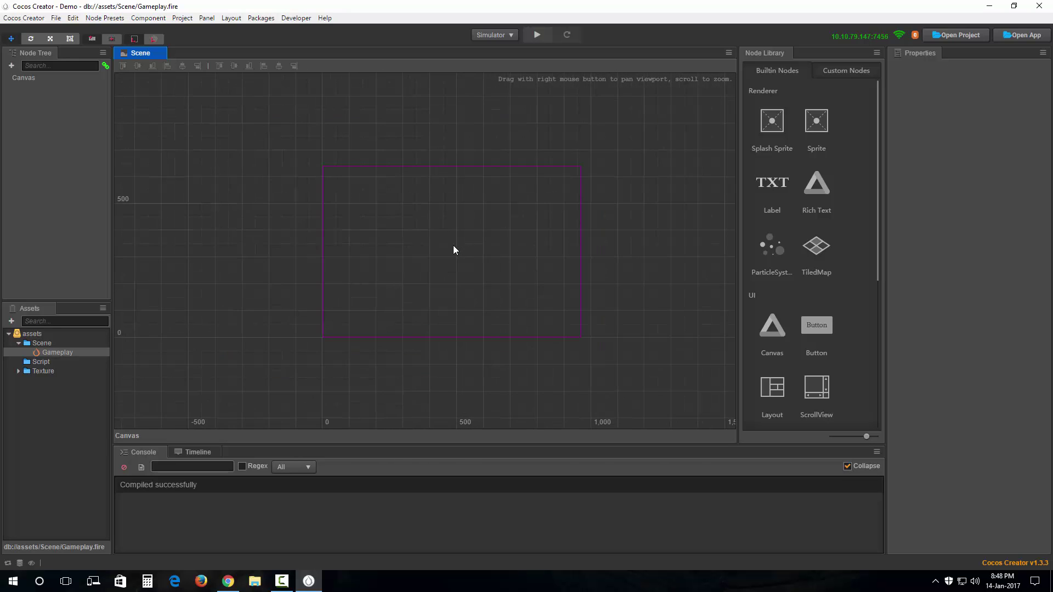
scroll(453, 250, "up", 2)
mouse_move(509, 221)
right_mouse_down()
mouse_move(496, 228)
mouse_move(514, 211)
mouse_move(496, 247)
mouse_move(489, 228)
mouse_move(513, 238)
mouse_move(482, 249)
mouse_move(411, 242)
mouse_move(531, 254)
mouse_move(494, 183)
mouse_move(411, 217)
mouse_move(480, 245)
mouse_move(498, 225)
right_mouse_up()
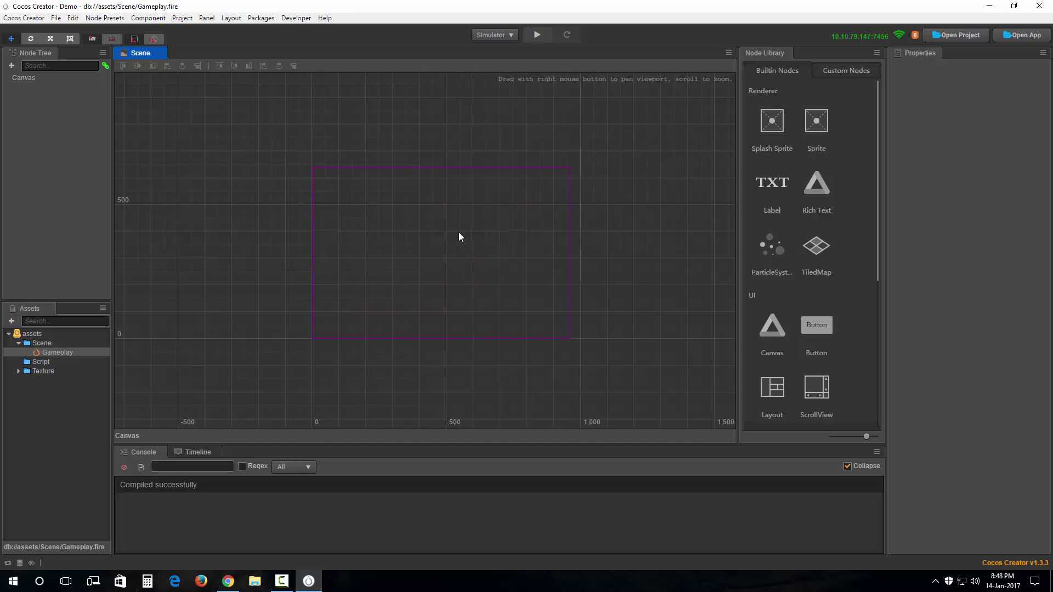
right_click_drag(444, 248, 449, 221)
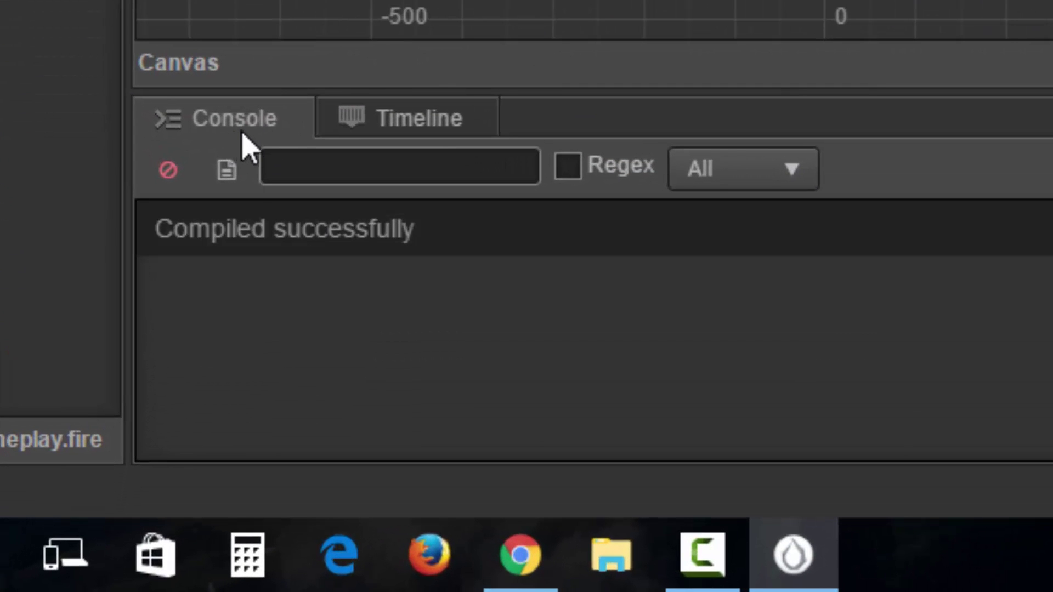
Look over the Timeline at an enlarged height, restore its original height and return to the Console.
left_click(381, 116)
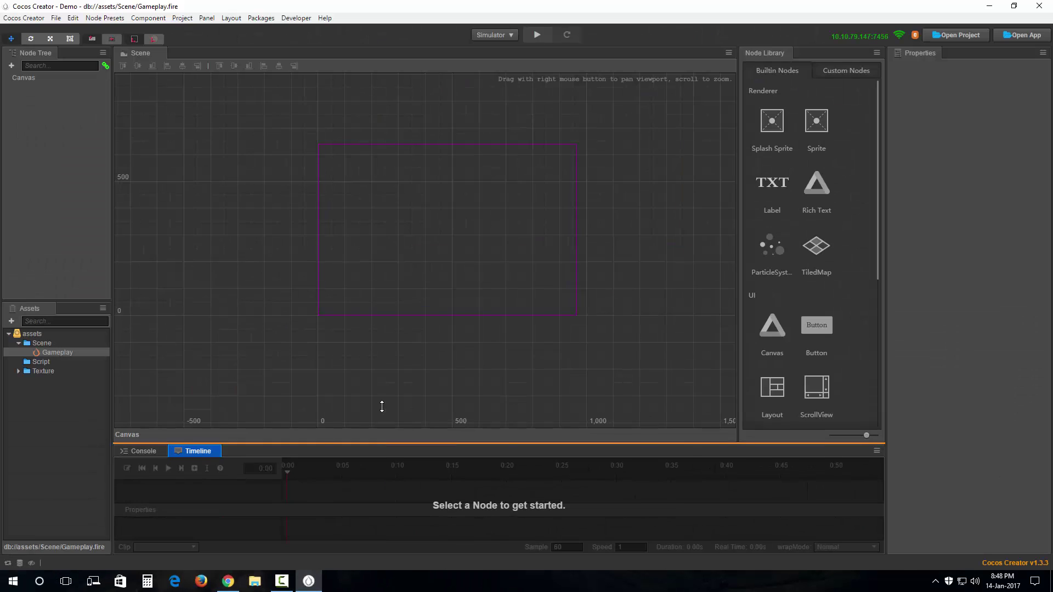
left_click_drag(380, 404, 381, 399)
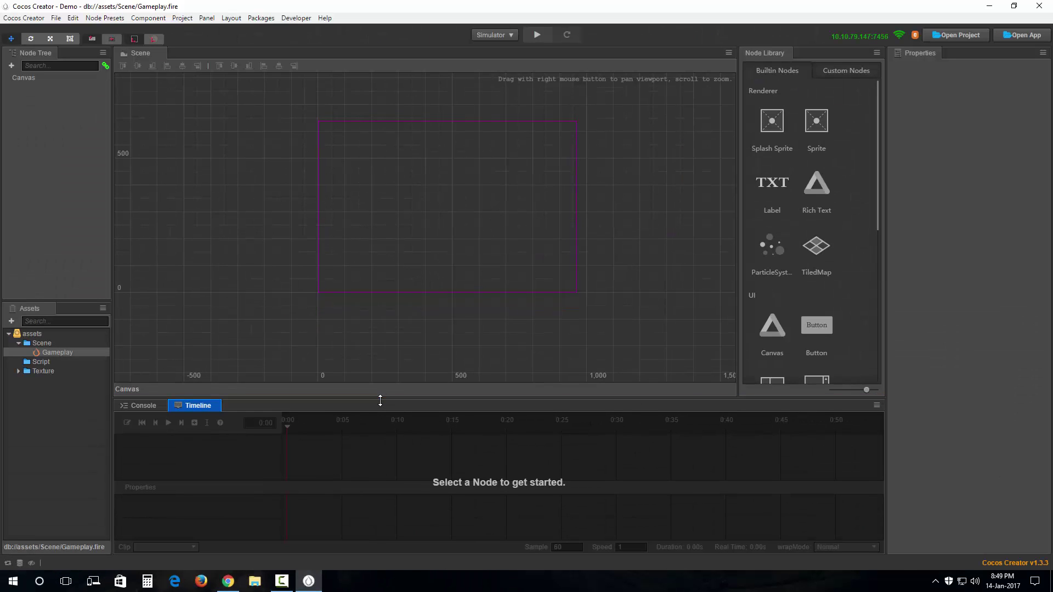
left_click_drag(380, 401, 381, 446)
left_click(139, 452)
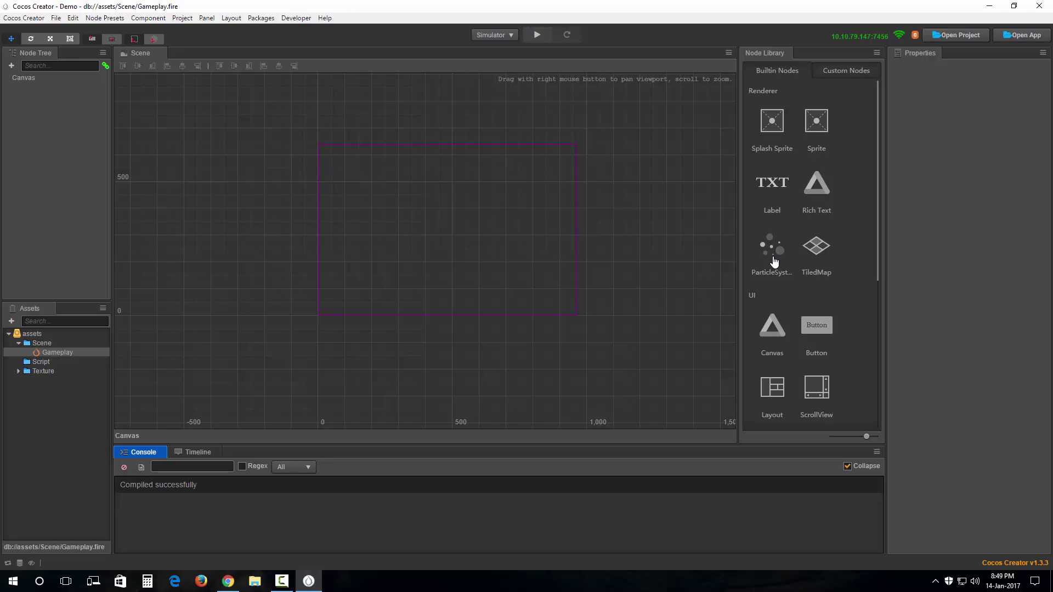
Examine the renderer and UI node types among the builtin nodes and check the custom nodes in the Node Library.
scroll(827, 254, "down", 2)
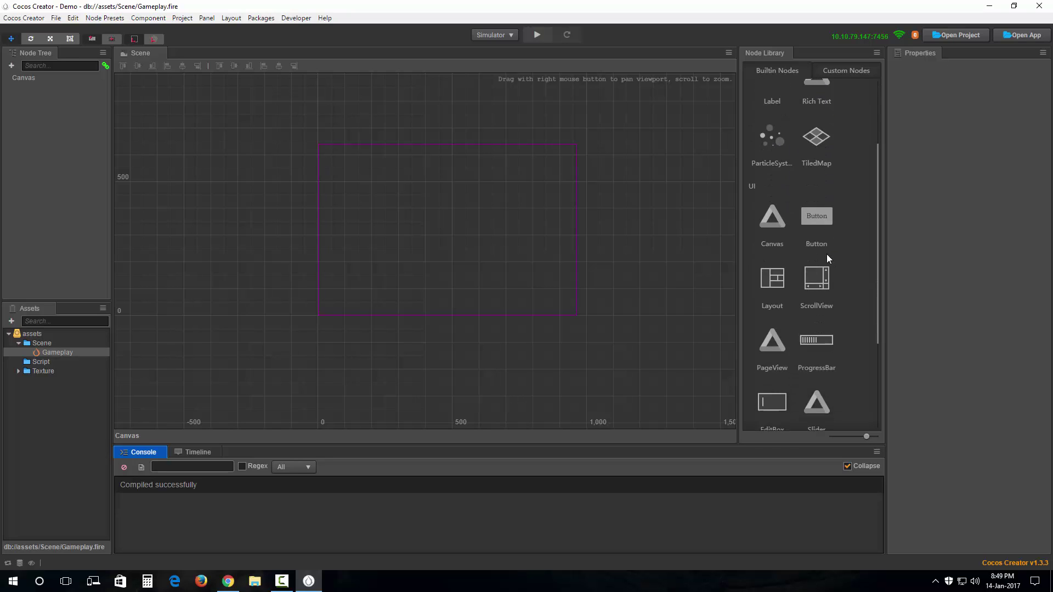
scroll(796, 161, "up", 2)
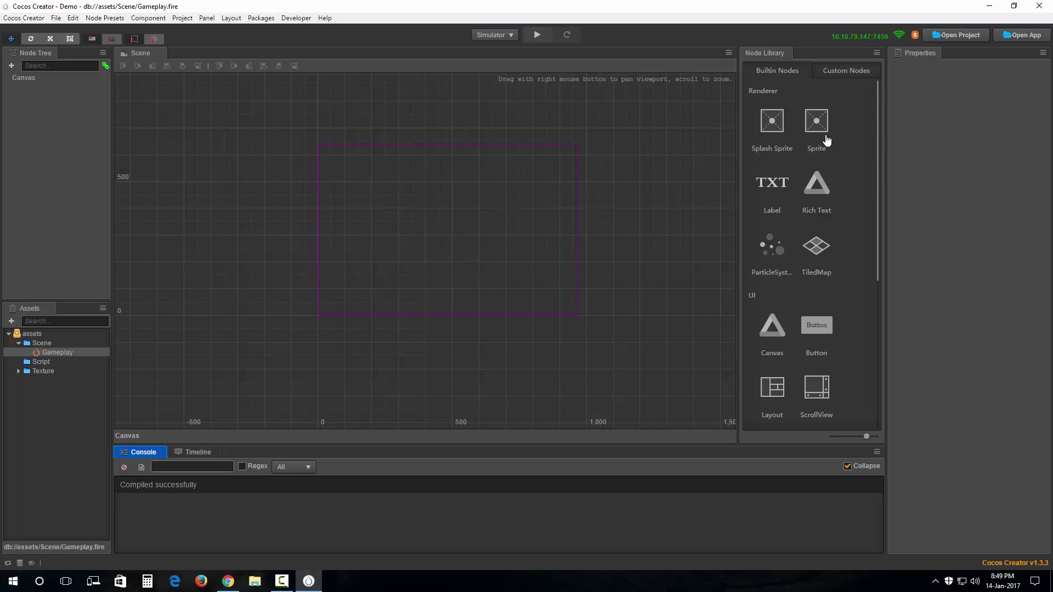
scroll(850, 201, "down", 2)
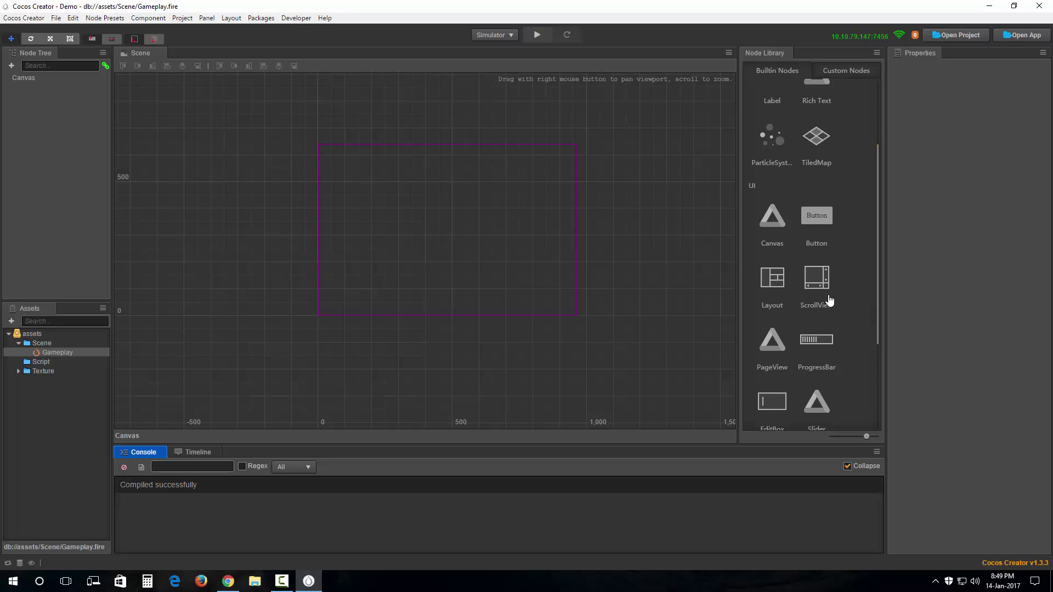
scroll(831, 284, "down", 1)
scroll(837, 299, "down", 2)
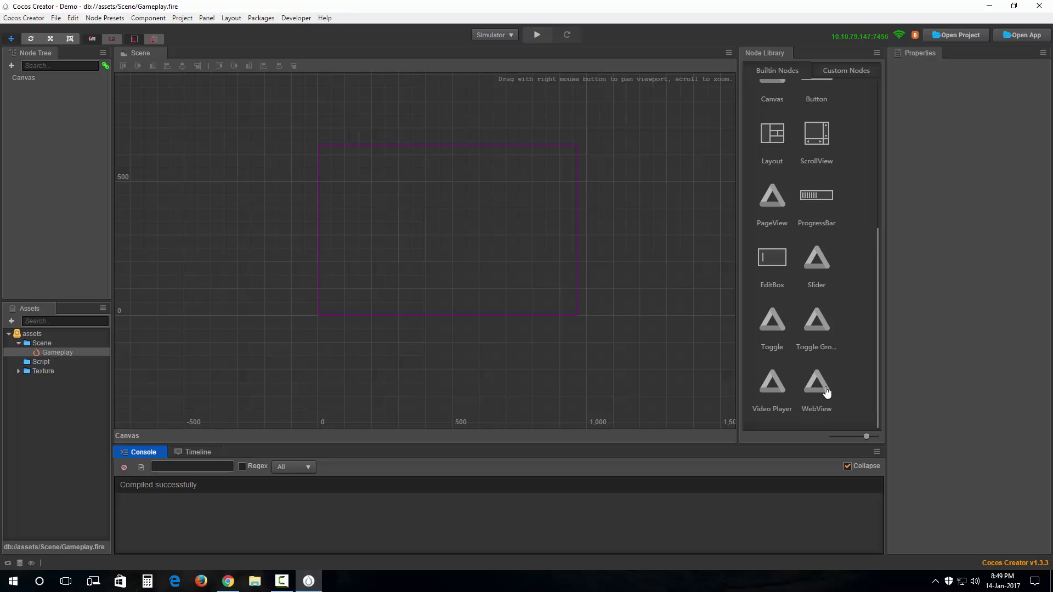
scroll(819, 393, "up", 5)
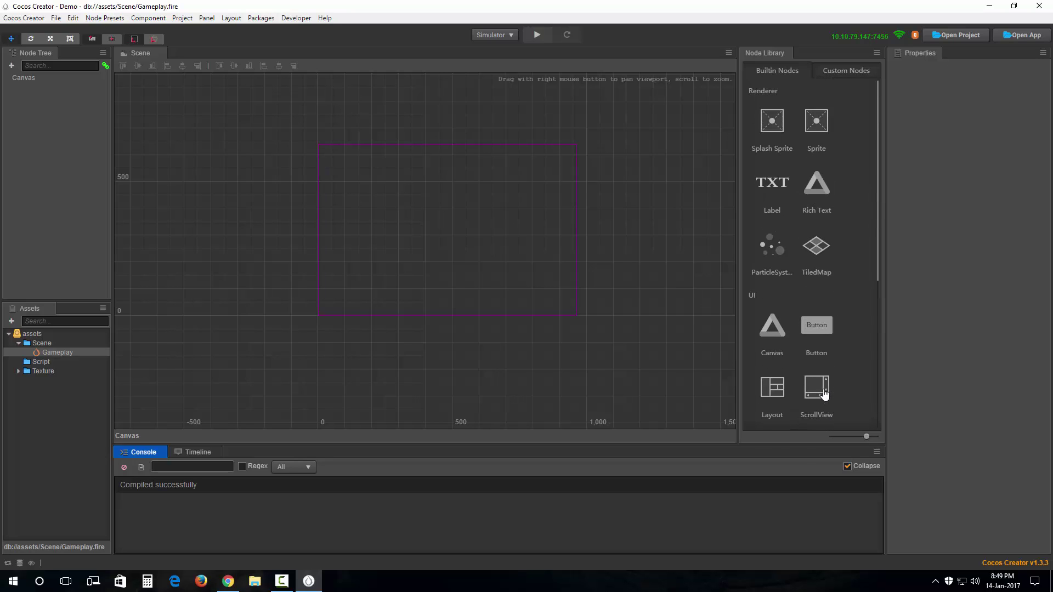
left_click(841, 72)
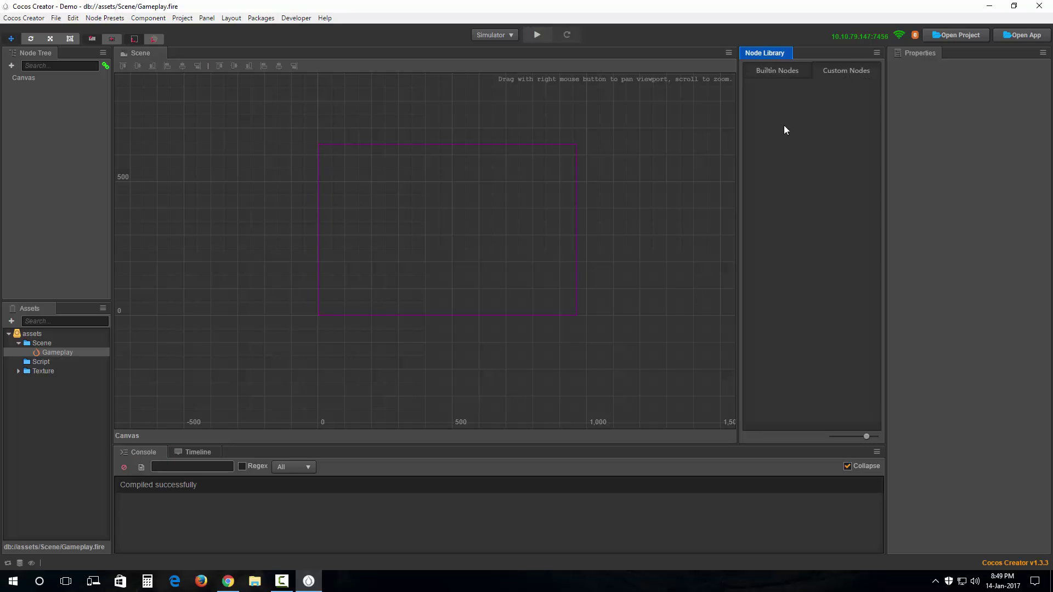
left_click(778, 72)
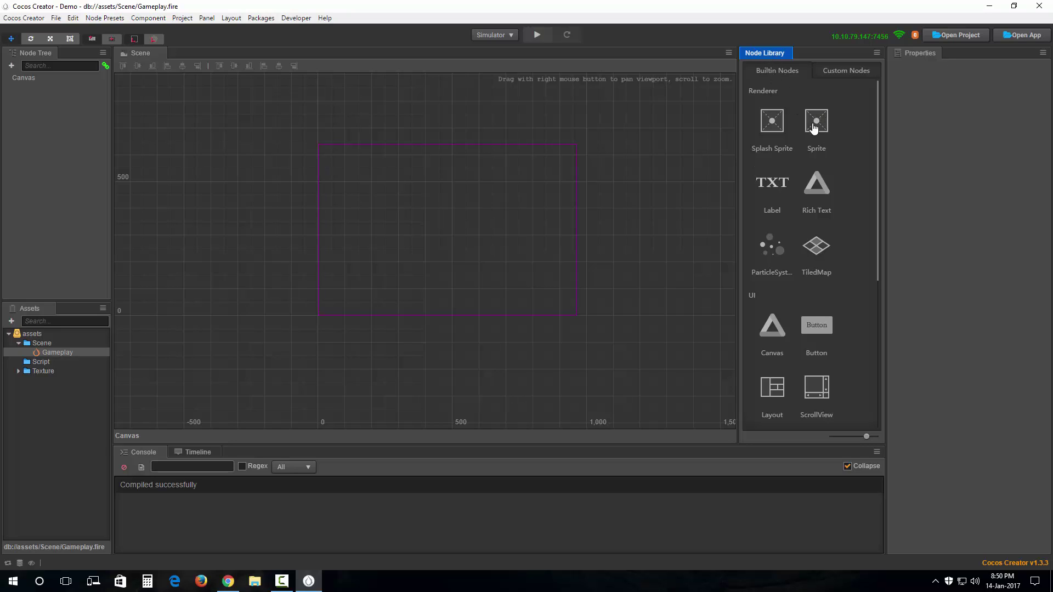
Add a Sprite node to the Gameplay scene at about X 495, Y 337 and review its node properties.
left_click_drag(820, 126, 452, 225)
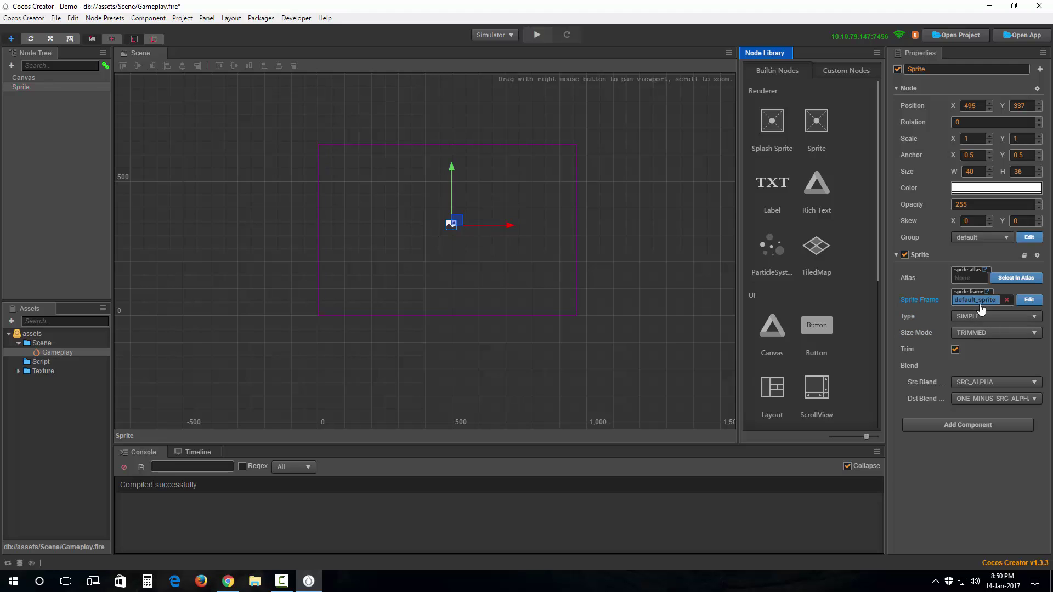
scroll(446, 234, "up", 5)
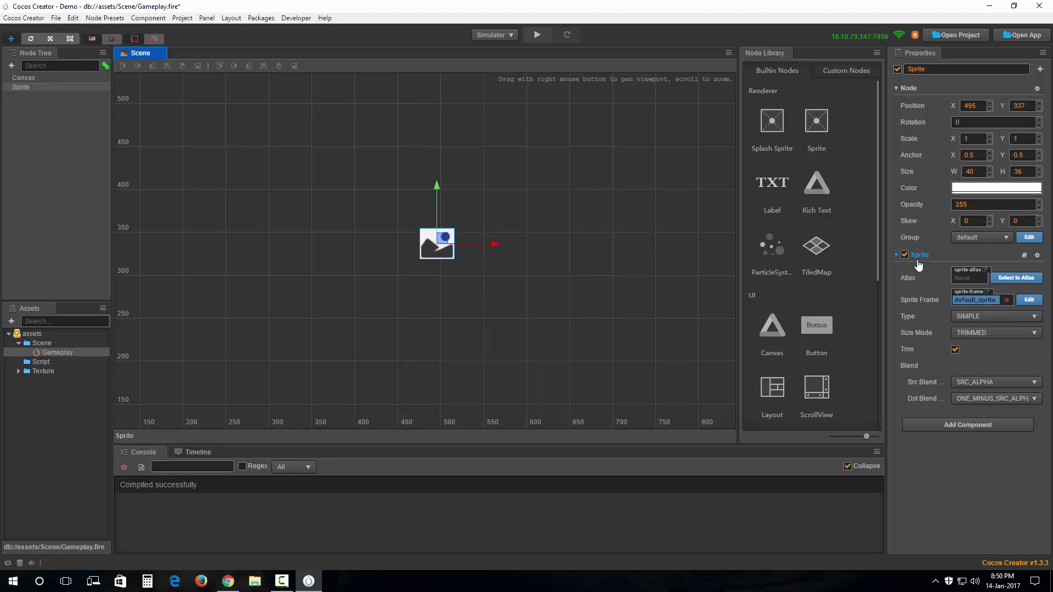
left_click(22, 88)
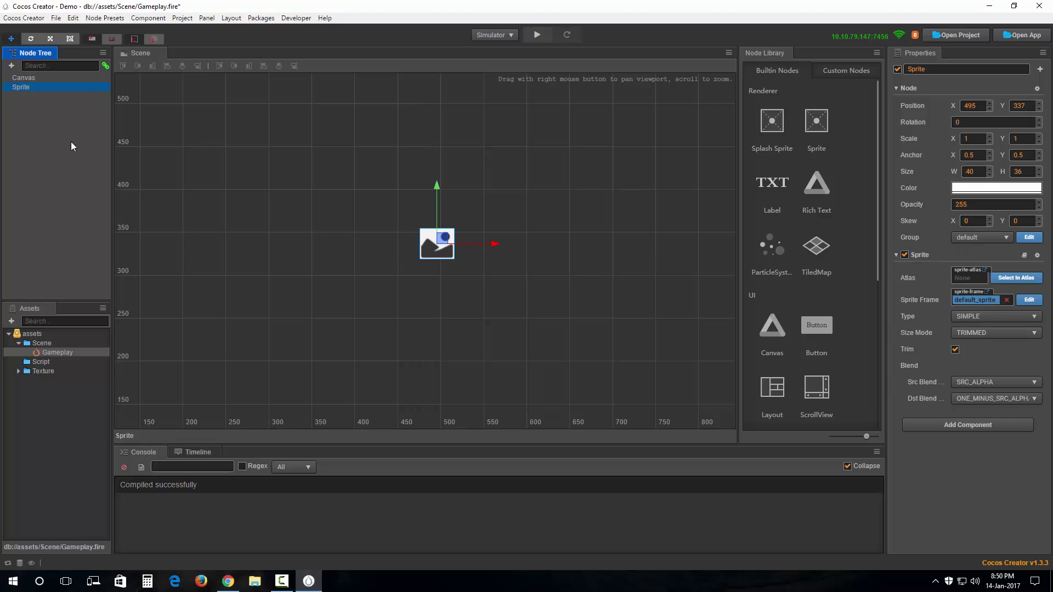
scroll(362, 192, "down", 4)
right_click_drag(468, 214, 513, 238)
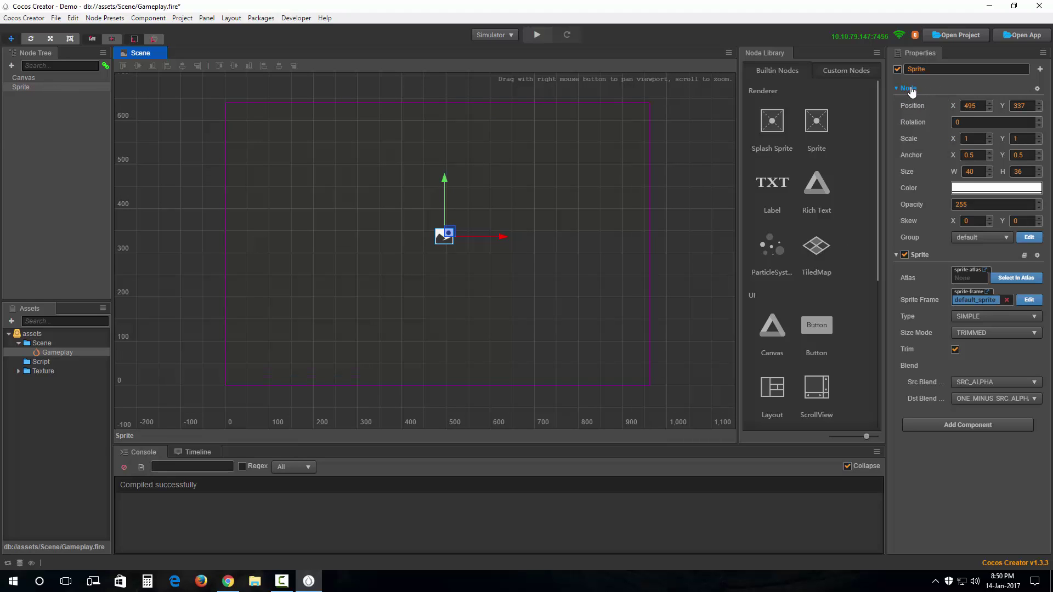
mouse_move(917, 241)
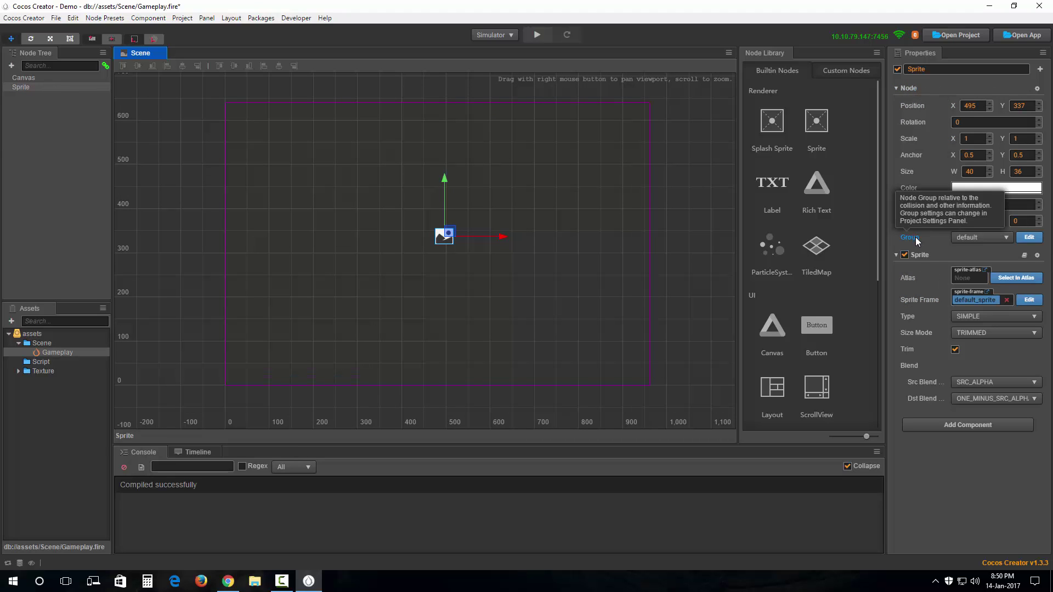